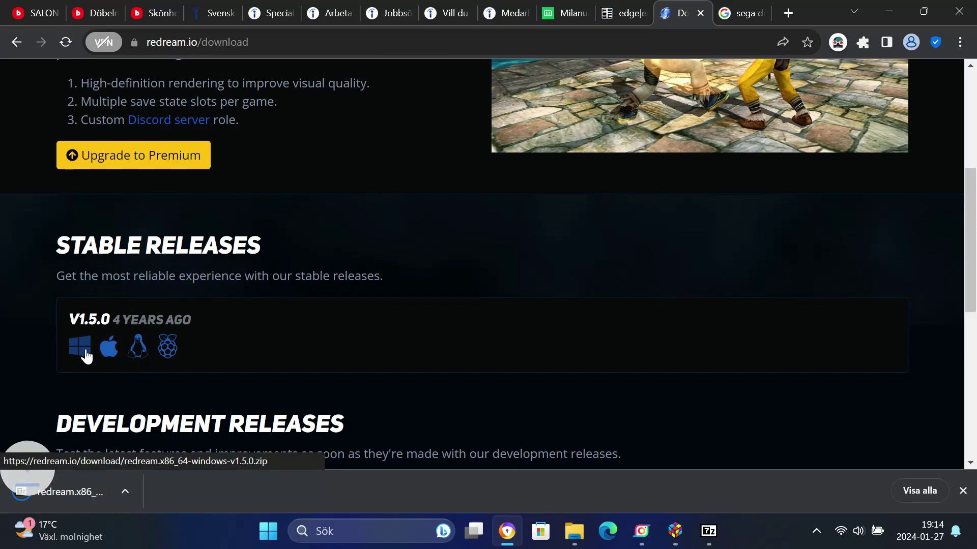
- Place the downloaded redream.x86_64-windows-v1.5.0 archive in the LaunchBox Emulators folder
{"action": "left_click", "coordinate": [575, 515]}
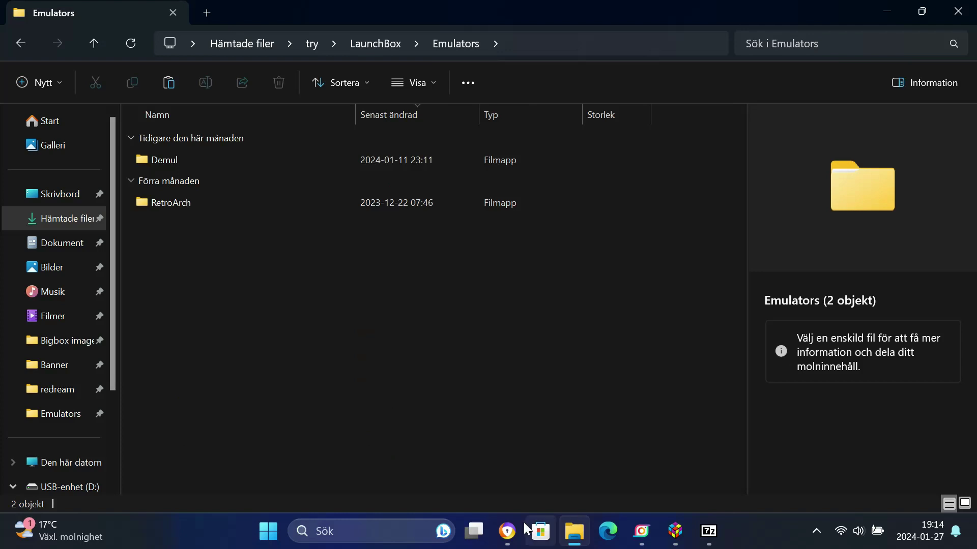
{"action": "left_click", "coordinate": [508, 526]}
{"action": "left_click_drag", "start_coordinate": [131, 501], "coordinate": [484, 427]}
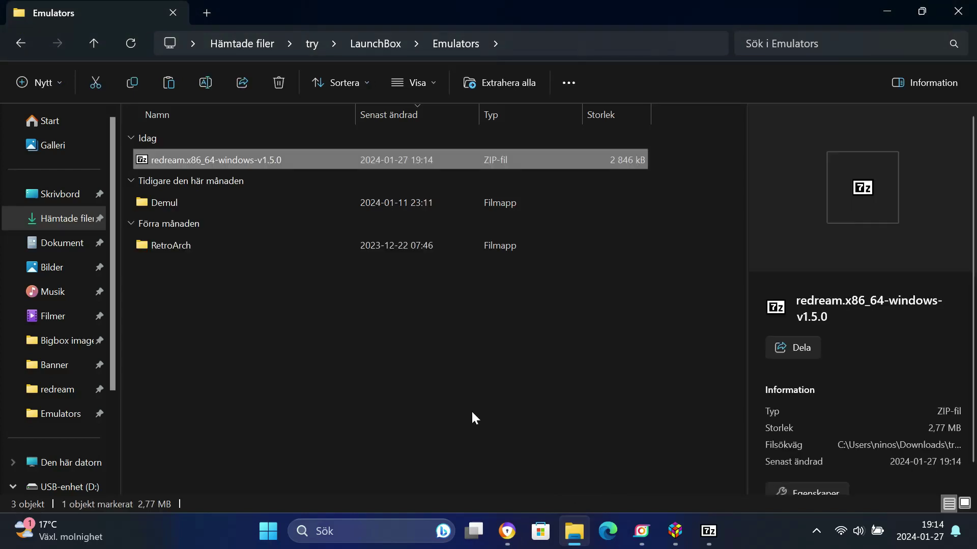
- Extract the redream archive into a folder named redream inside Emulators and delete the archive
{"action": "right_click", "coordinate": [368, 166]}
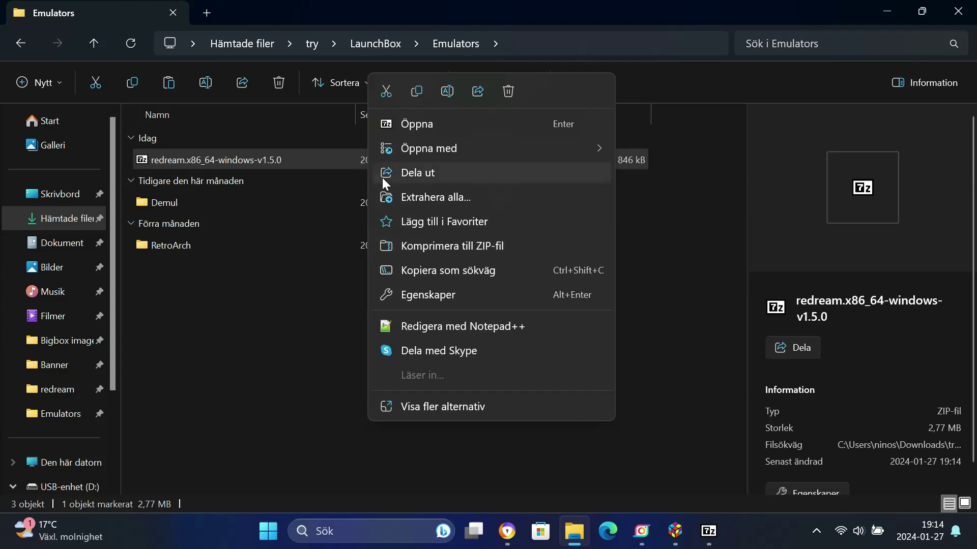
{"action": "left_click", "coordinate": [397, 192]}
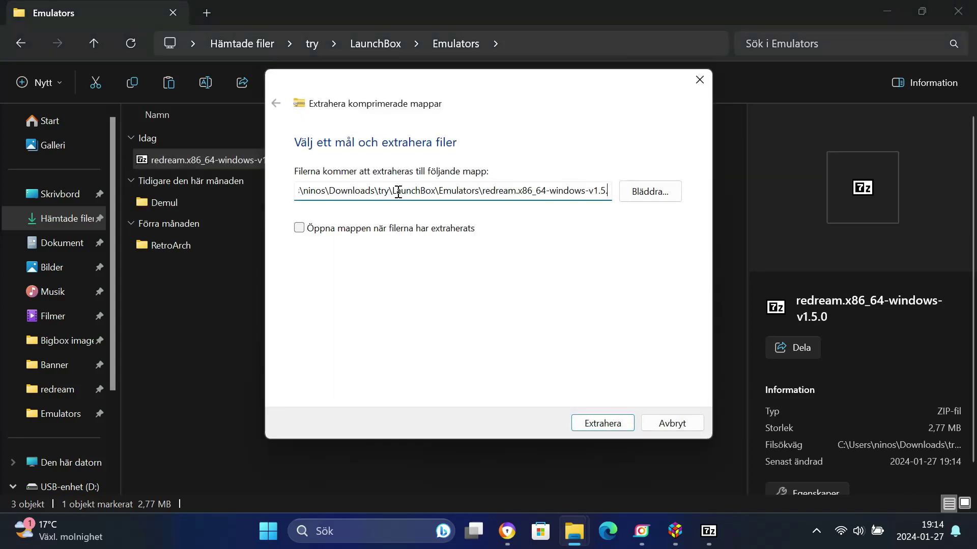
{"action": "key", "text": "BackSpace"}
{"action": "key", "text": "BackSpace"}
{"action": "key", "text": "BackSpace"}
{"action": "key", "text": "BackSpace"}
{"action": "key", "text": "BackSpace"}
{"action": "key", "text": "BackSpace"}
{"action": "key", "text": "BackSpace"}
{"action": "key", "text": "BackSpace"}
{"action": "key", "text": "BackSpace"}
{"action": "key", "text": "BackSpace"}
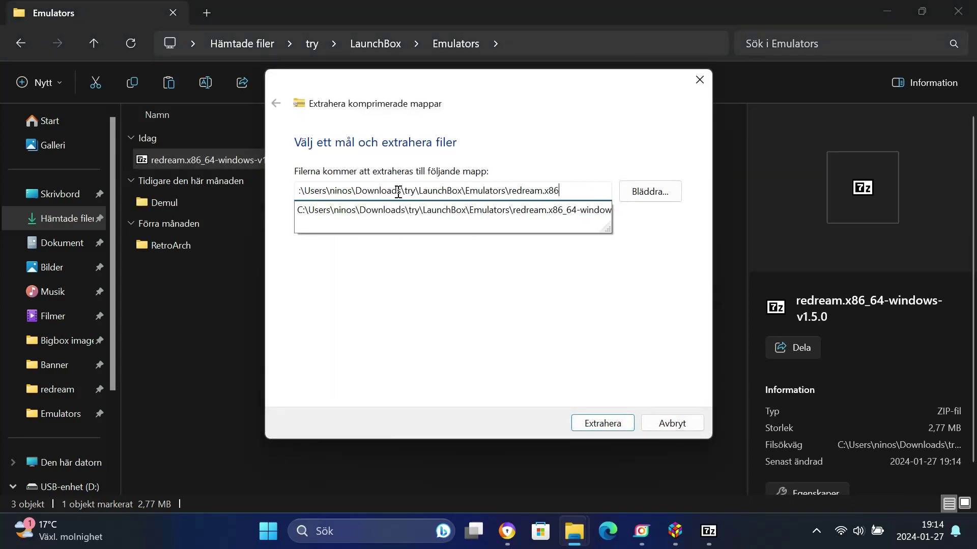
{"action": "key", "text": "BackSpace"}
{"action": "key", "text": "Return"}
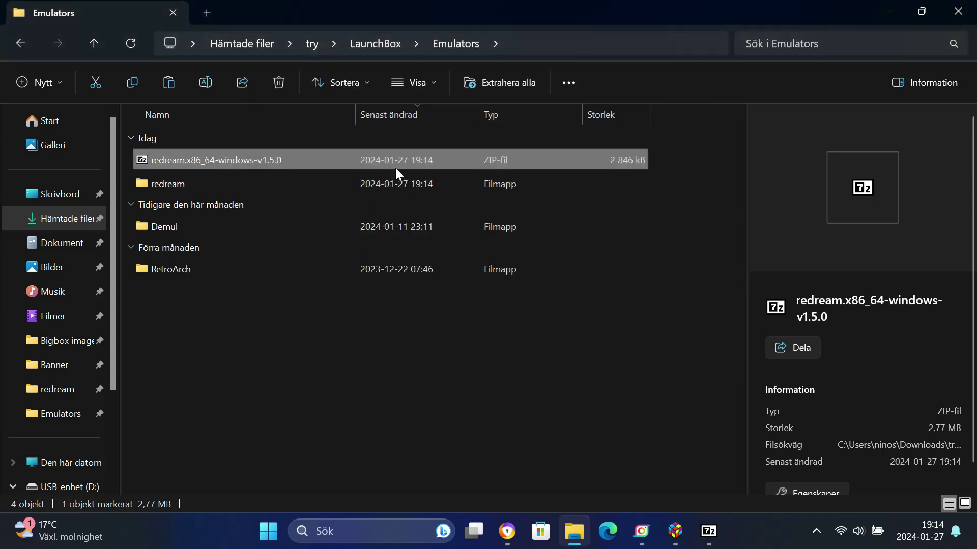
{"action": "key", "text": "Delete"}
- Extract Star Wars - Episode I - Racer (USA).chd from the open 7-Zip window into the redream folder and close 7-Zip
{"action": "double_click", "coordinate": [396, 168]}
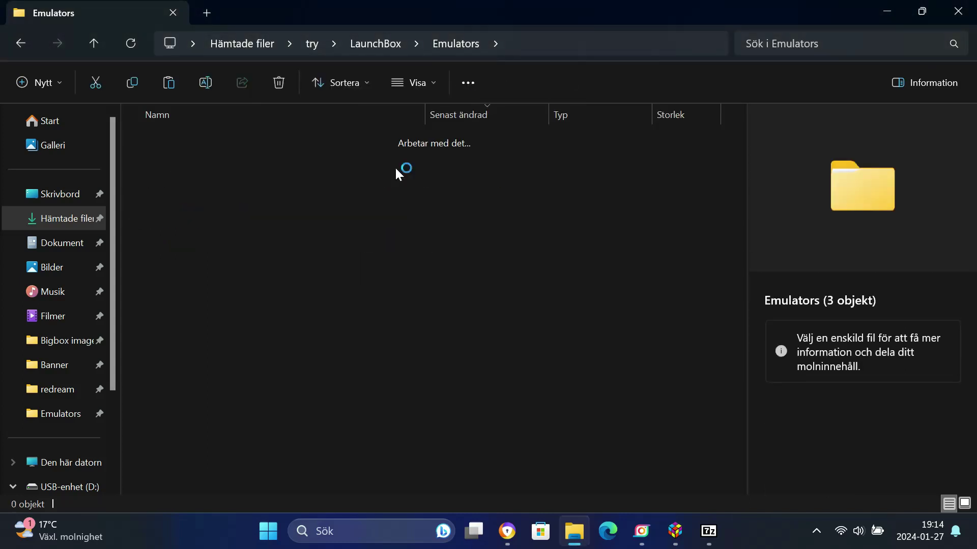
{"action": "left_click", "coordinate": [709, 531]}
{"action": "left_click_drag", "start_coordinate": [528, 231], "coordinate": [384, 221]}
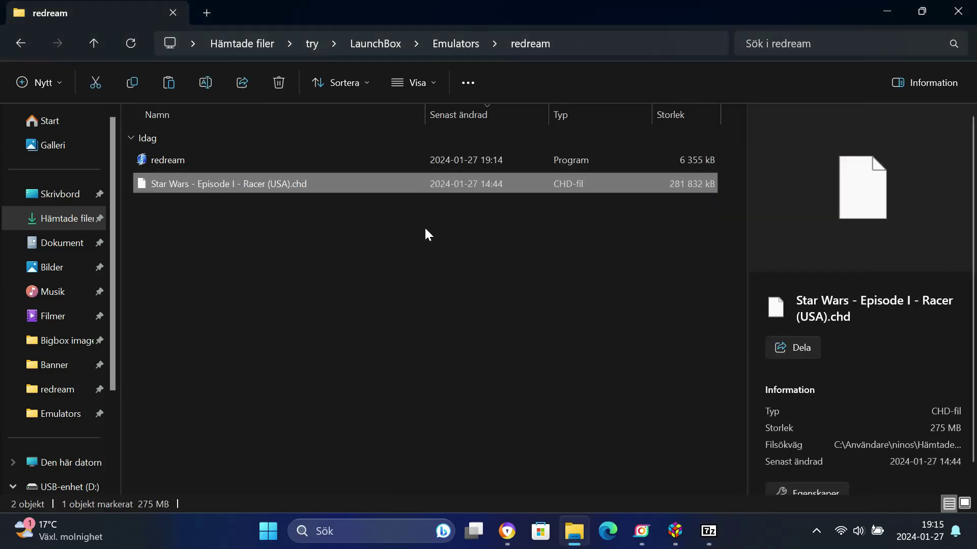
{"action": "left_click", "coordinate": [708, 531]}
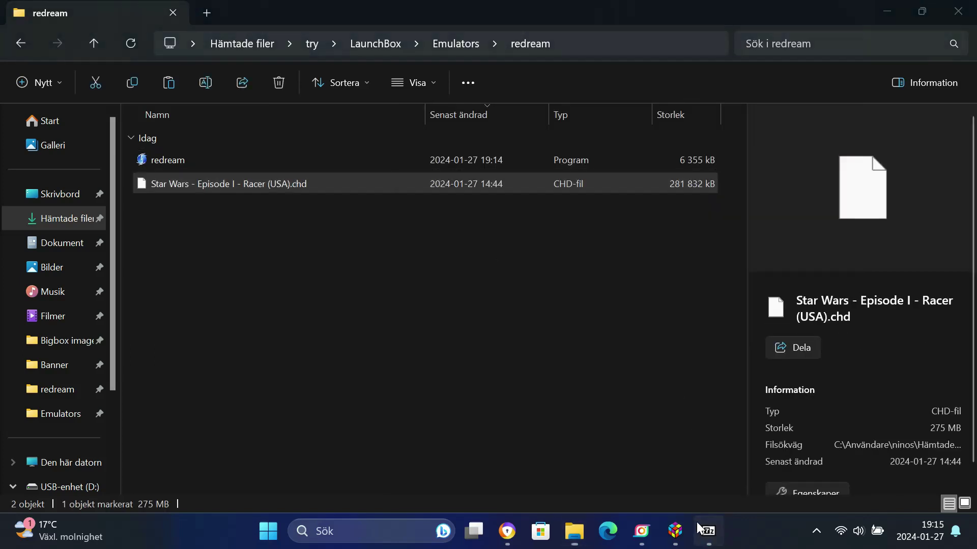
{"action": "left_click", "coordinate": [833, 121]}
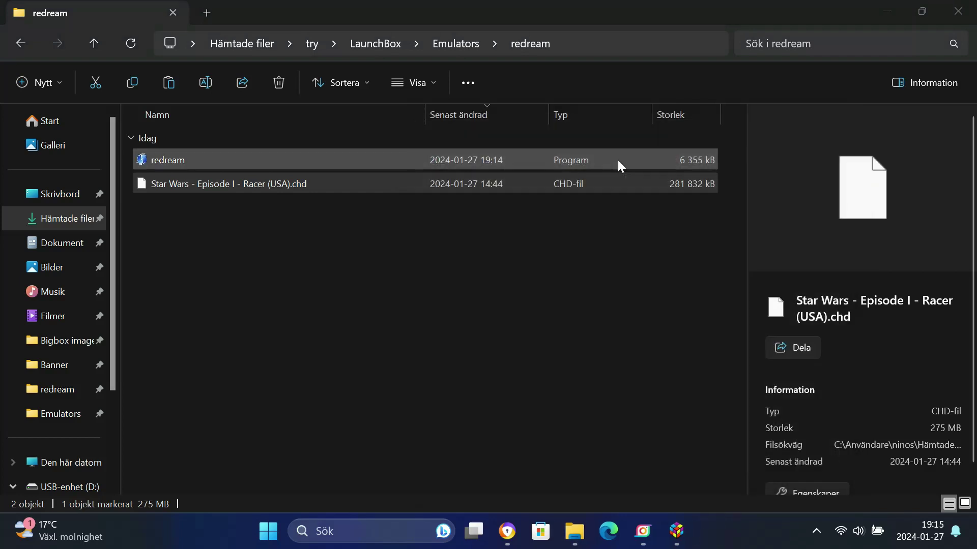
- Launch redream, maximize its window and show the video options
{"action": "double_click", "coordinate": [605, 164]}
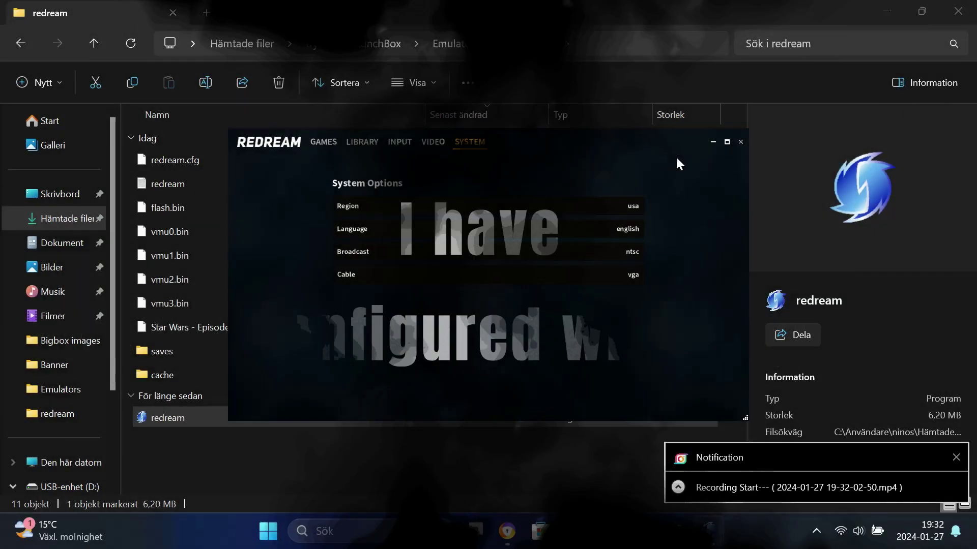
{"action": "left_click", "coordinate": [726, 142]}
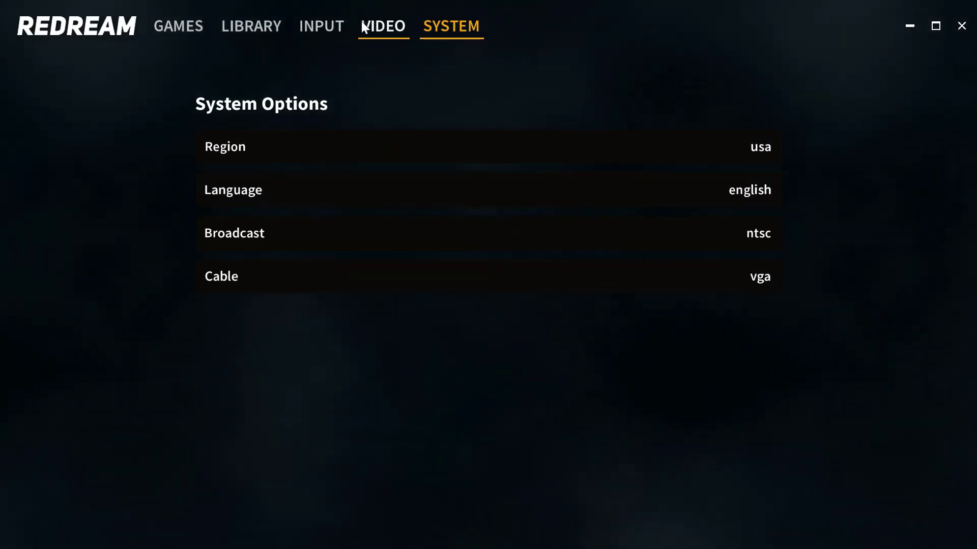
{"action": "left_click", "coordinate": [363, 26]}
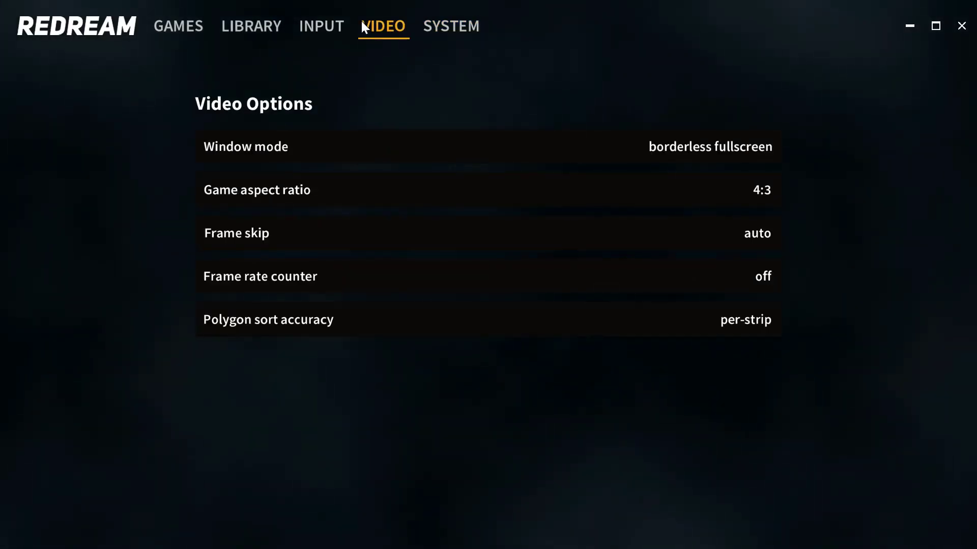
- Review the customizable keyboard binds of Port 1 and Port 0 in the input options
{"action": "left_click", "coordinate": [332, 24]}
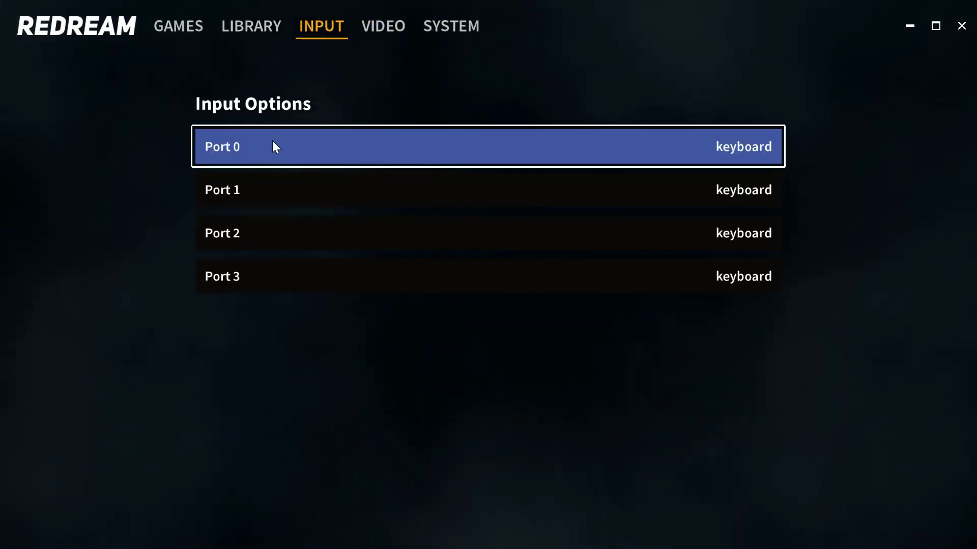
{"action": "left_click", "coordinate": [271, 189]}
{"action": "left_click", "coordinate": [270, 188]}
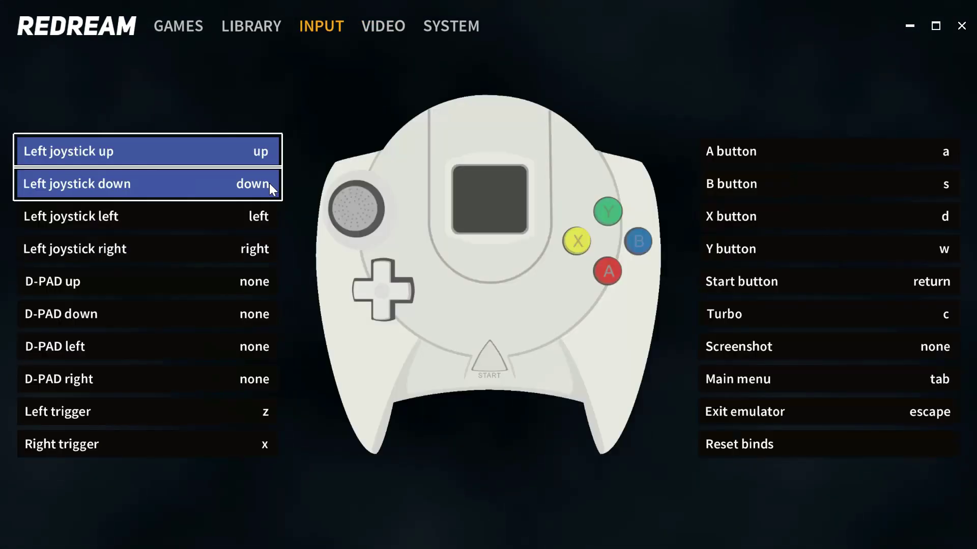
{"action": "left_click", "coordinate": [312, 38]}
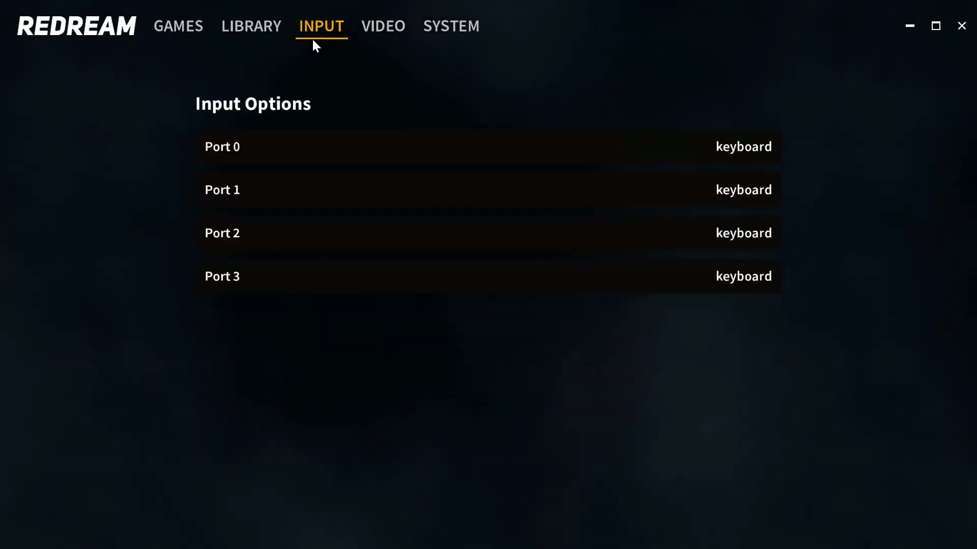
{"action": "left_click", "coordinate": [278, 133]}
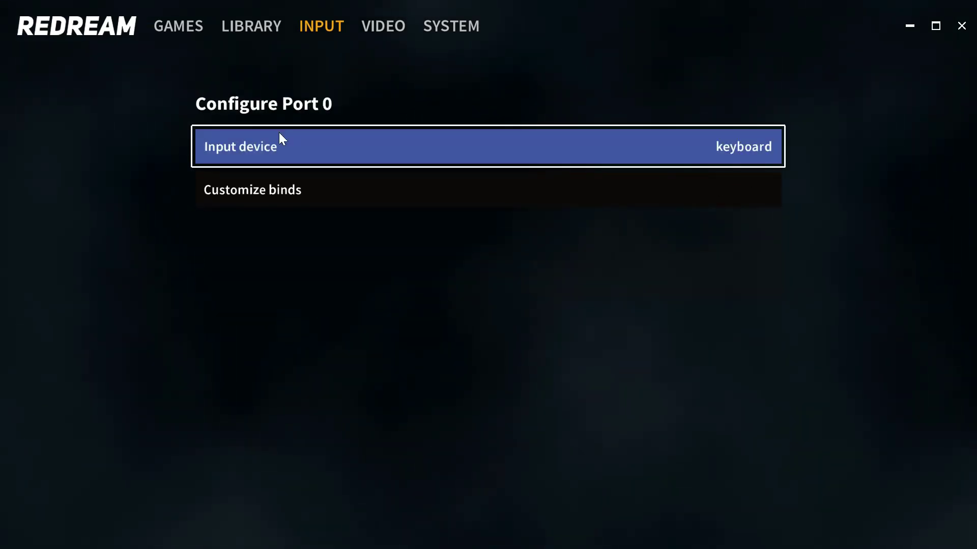
{"action": "left_click", "coordinate": [277, 184]}
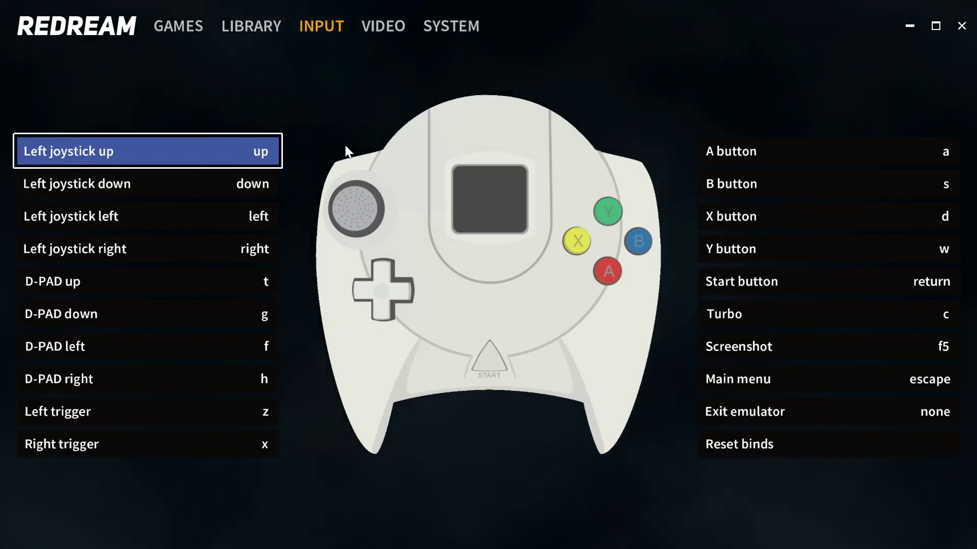
- Launch Star Wars Episode I Racer from the games library and start a race on Mon Gazza Speedway
{"action": "left_click", "coordinate": [201, 31]}
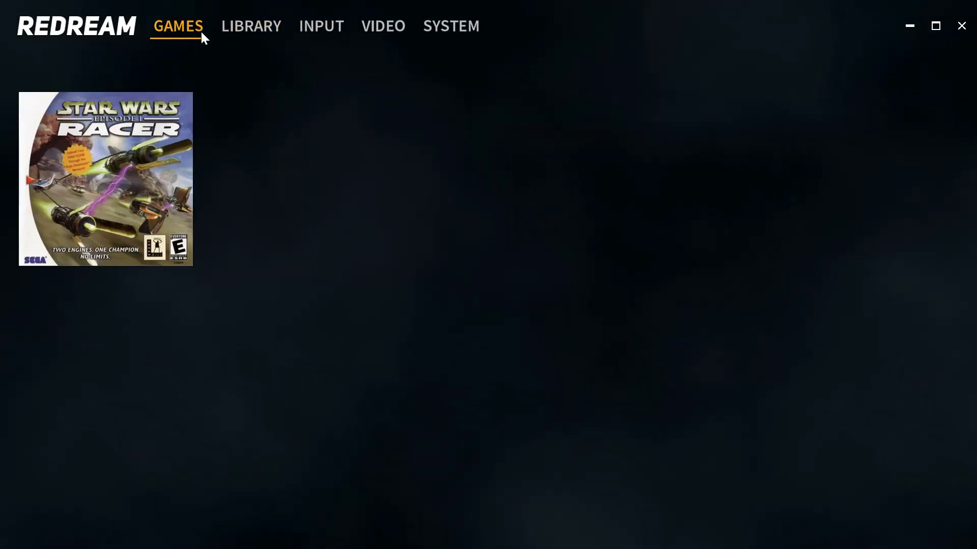
{"action": "left_click", "coordinate": [135, 163]}
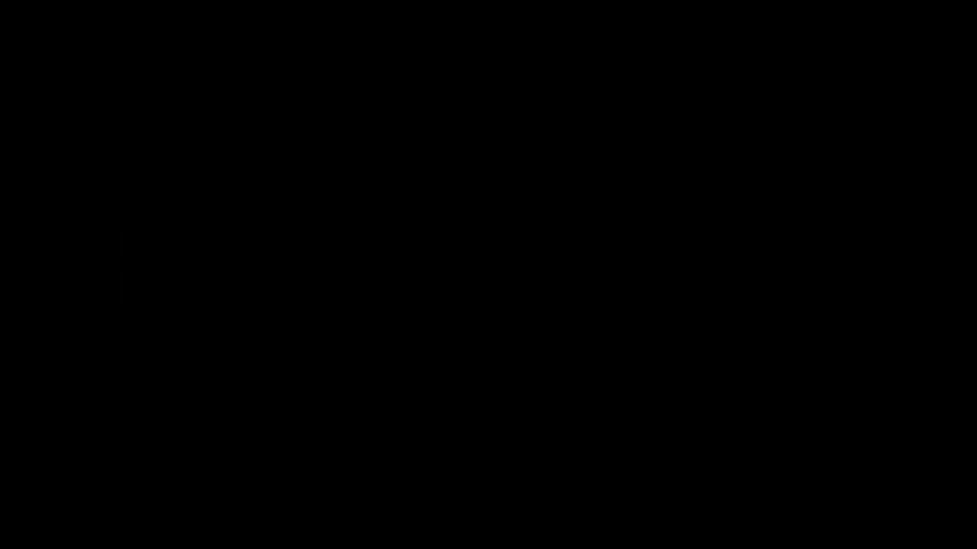
{"action": "key", "text": "Return"}
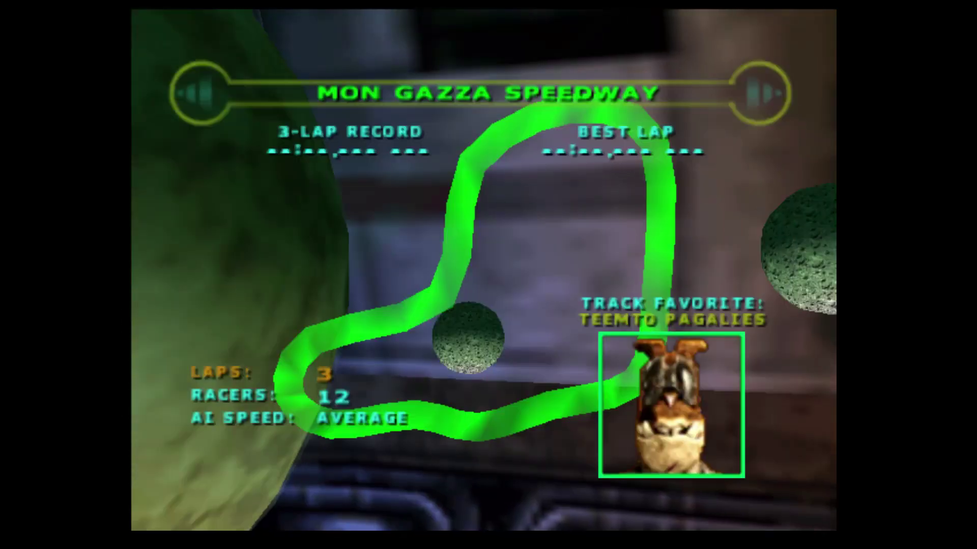
{"action": "key", "text": "Return"}
{"action": "key", "text": "Return"}
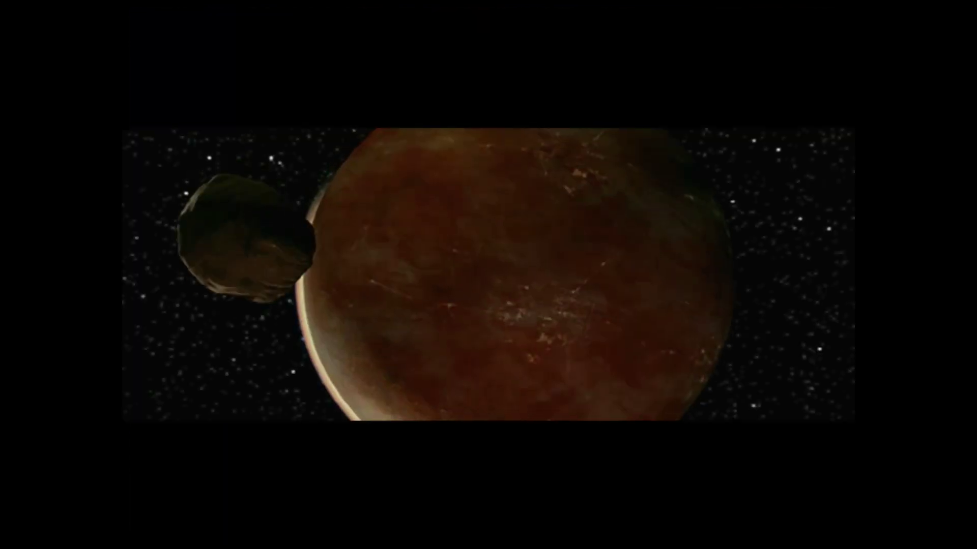
- Accelerate the podracer along the first lap of the race to test the game
{"action": "key", "text": "x"}
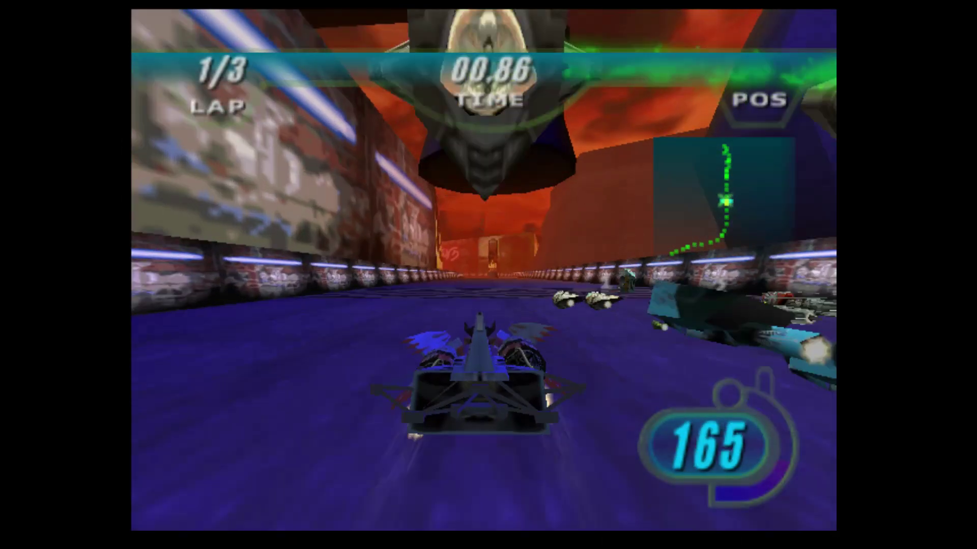
{"action": "key", "text": "x"}
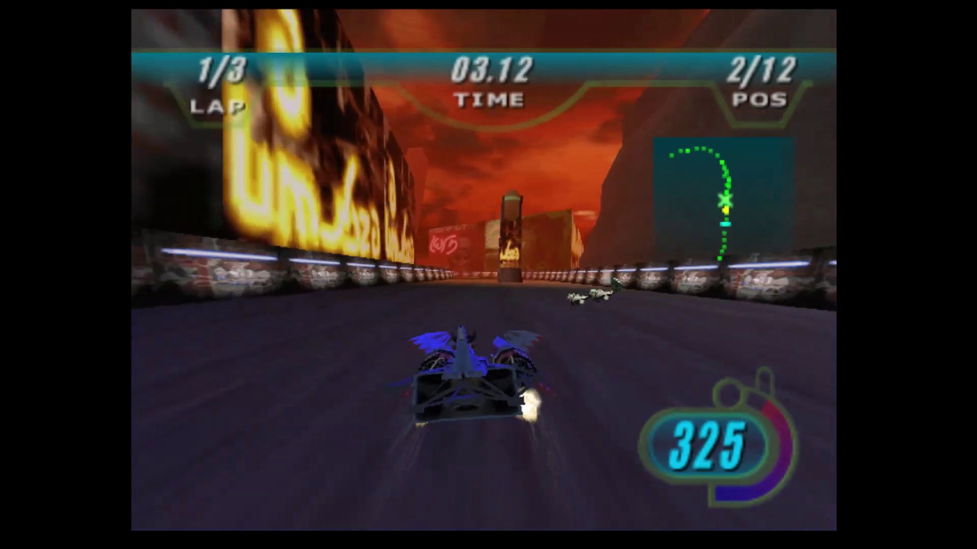
{"action": "key", "text": "x"}
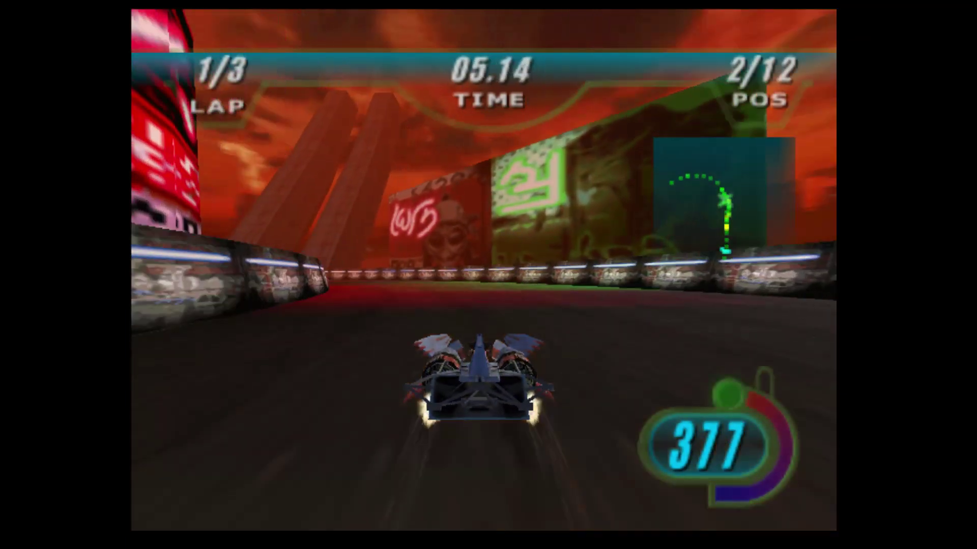
{"action": "key", "text": "x"}
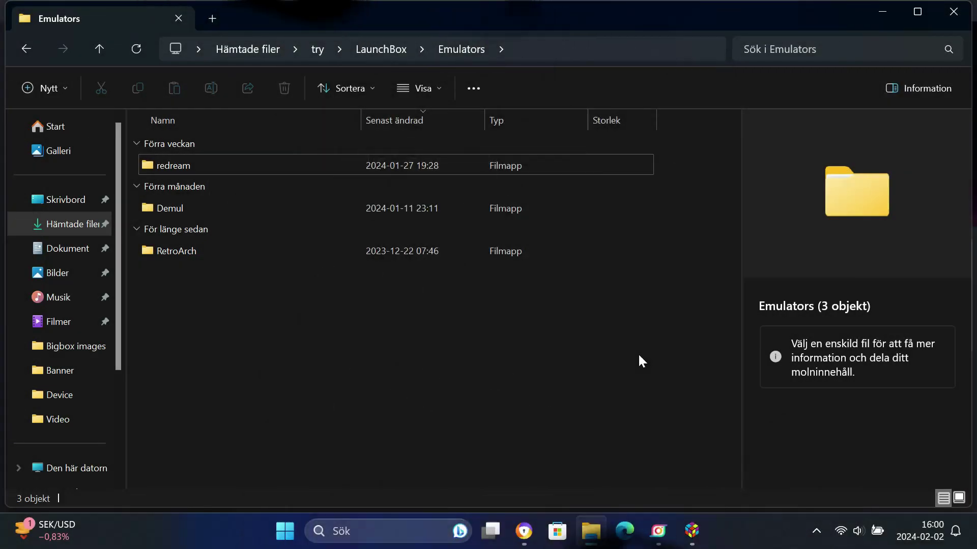
- Import Star Wars - Episode I - Racer (USA).chd from the redream folder into LaunchBox as a ROM file
{"action": "double_click", "coordinate": [235, 170]}
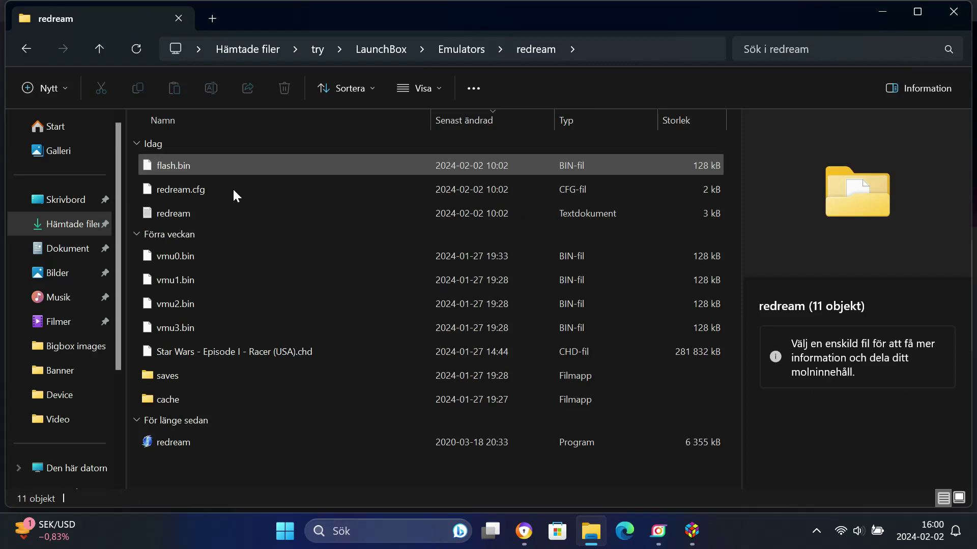
{"action": "left_click", "coordinate": [215, 345]}
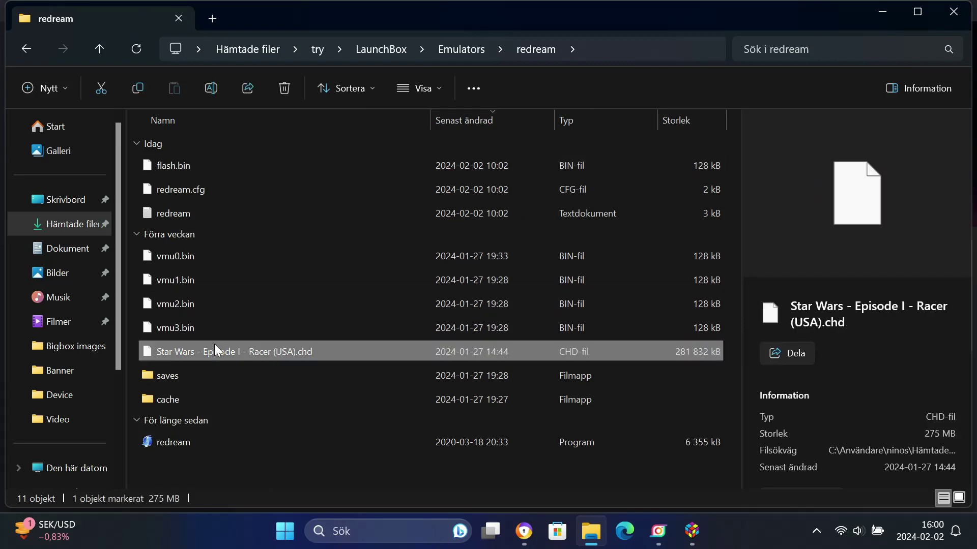
{"action": "left_click_drag", "start_coordinate": [197, 347], "coordinate": [627, 386]}
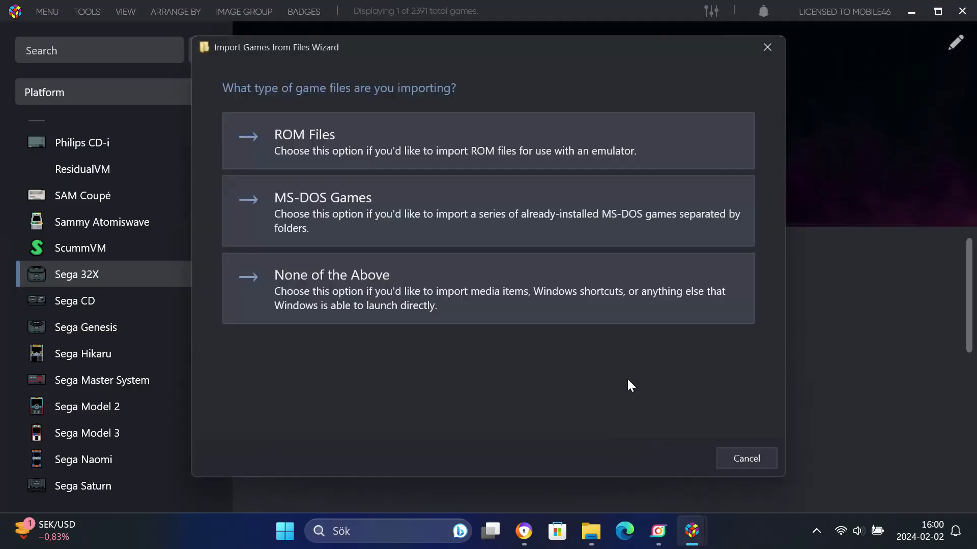
{"action": "left_click", "coordinate": [484, 157]}
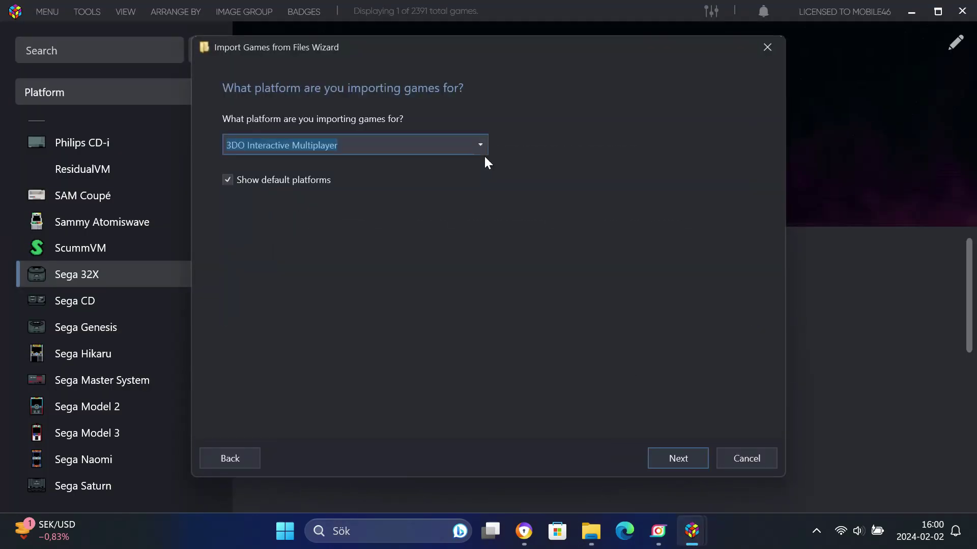
- Choose Sega Dreamcast as the platform for the imported game and continue to the emulator choice
{"action": "key", "text": "s"}
{"action": "key", "text": "s"}
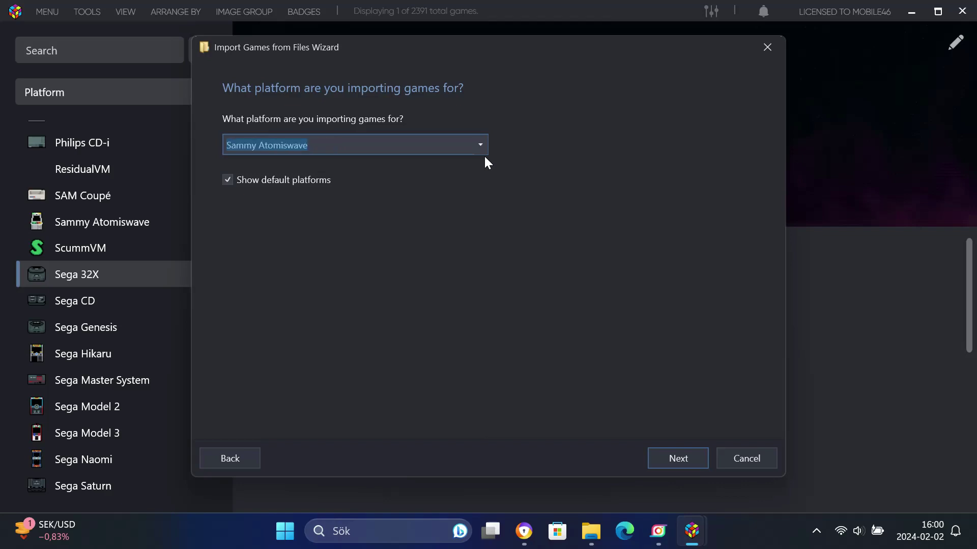
{"action": "key", "text": "Down"}
{"action": "key", "text": "Down"}
{"action": "key", "text": "Down"}
{"action": "key", "text": "Down"}
{"action": "key", "text": "Down"}
{"action": "key", "text": "Down"}
{"action": "key", "text": "Up"}
{"action": "key", "text": "Return"}
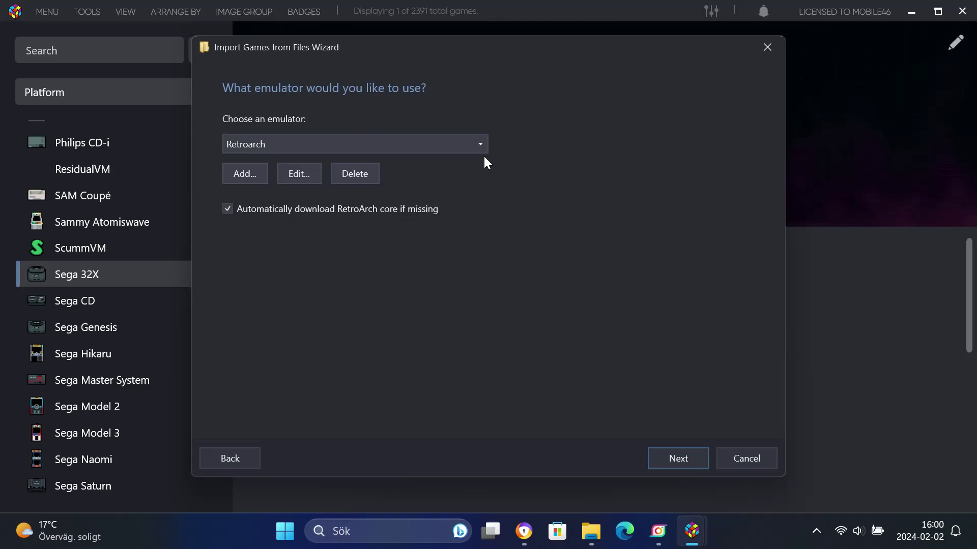
- Add the Redream emulator with its application path set to Emulators\redream\redream.exe
{"action": "left_click", "coordinate": [255, 179]}
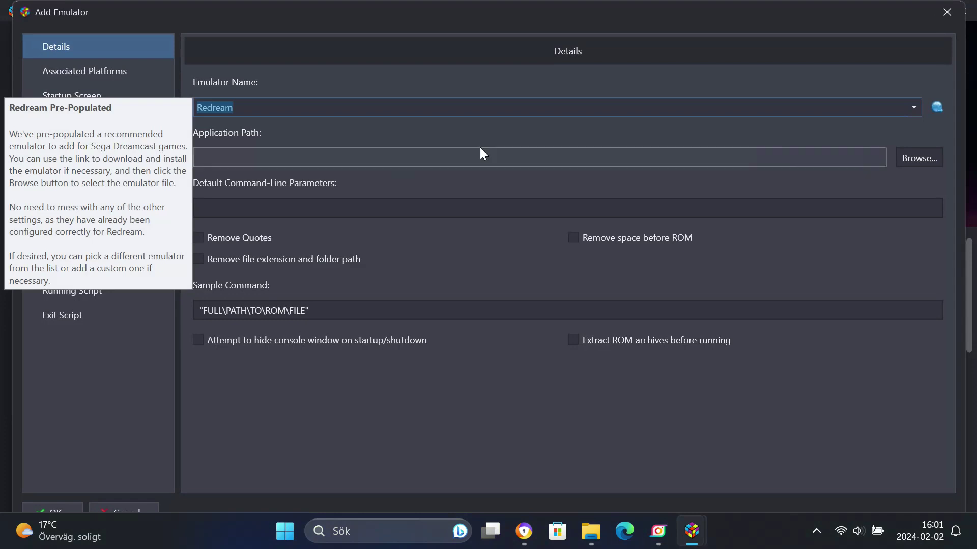
{"action": "left_click", "coordinate": [899, 152]}
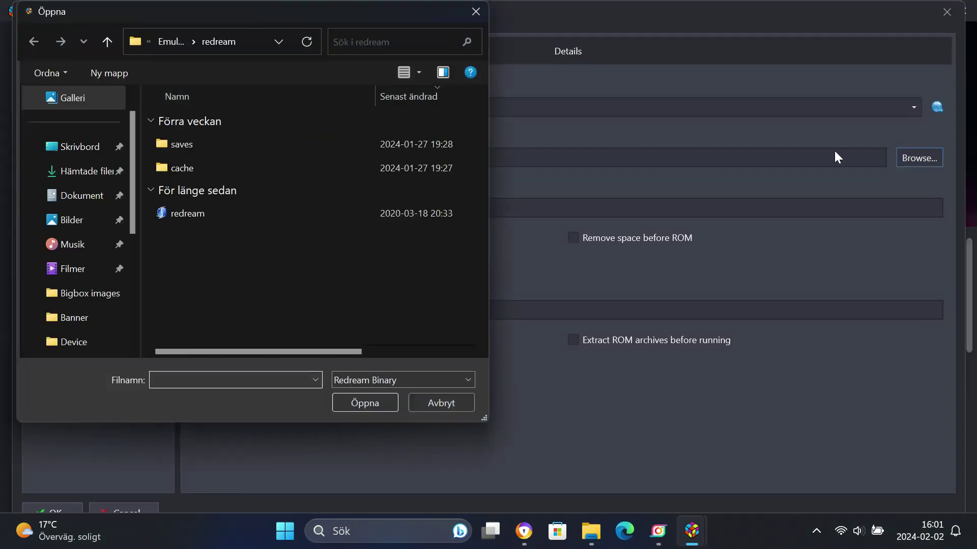
{"action": "double_click", "coordinate": [201, 209]}
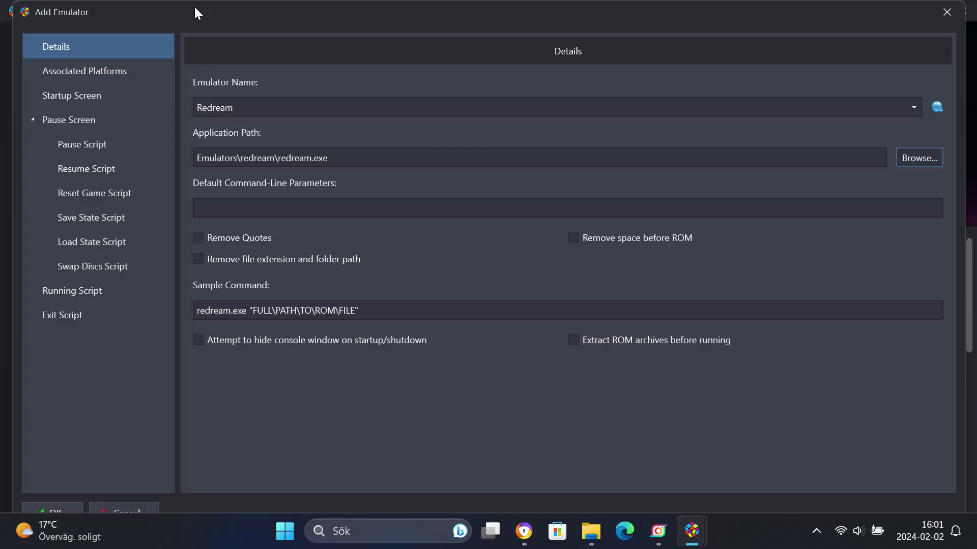
- Save the Redream emulator entry and continue the import with Redream as the chosen emulator
{"action": "mouse_move", "coordinate": [194, 2]}
{"action": "left_mouse_down"}
{"action": "mouse_move", "coordinate": [194, 26]}
{"action": "mouse_move", "coordinate": [191, 9]}
{"action": "left_mouse_up"}
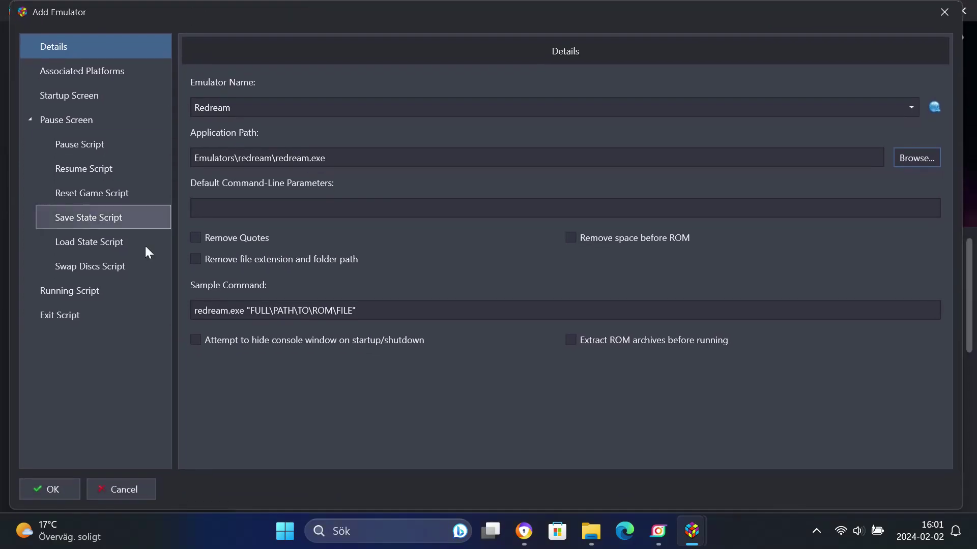
{"action": "left_click", "coordinate": [61, 482]}
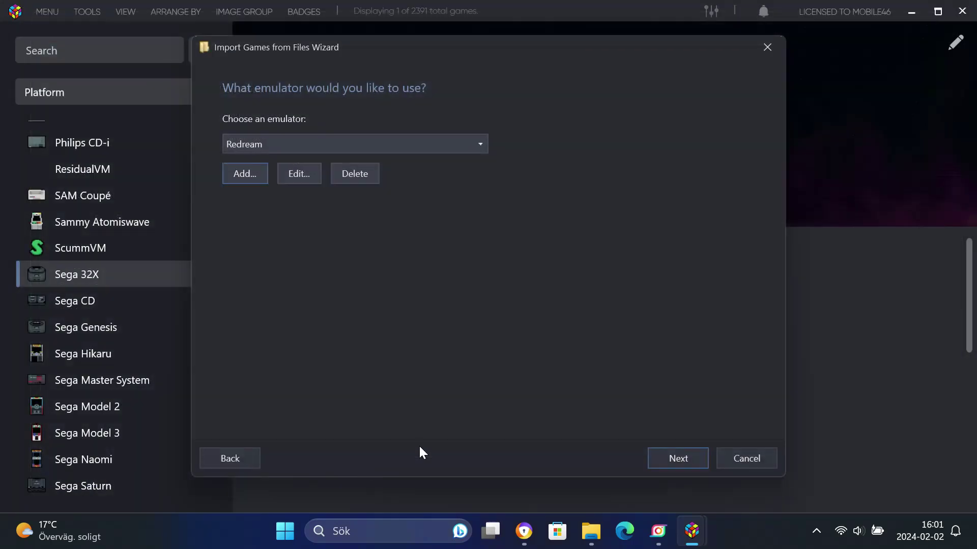
{"action": "left_click", "coordinate": [681, 455]}
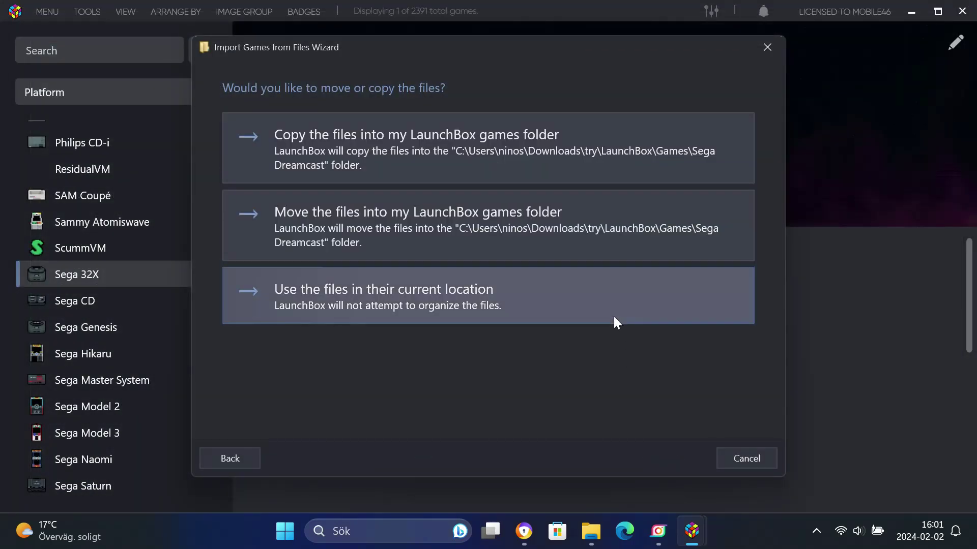
- Use the game files in their current location, keep the default metadata, media and custom options, and finish the import
{"action": "left_click", "coordinate": [614, 318]}
{"action": "left_click", "coordinate": [650, 455]}
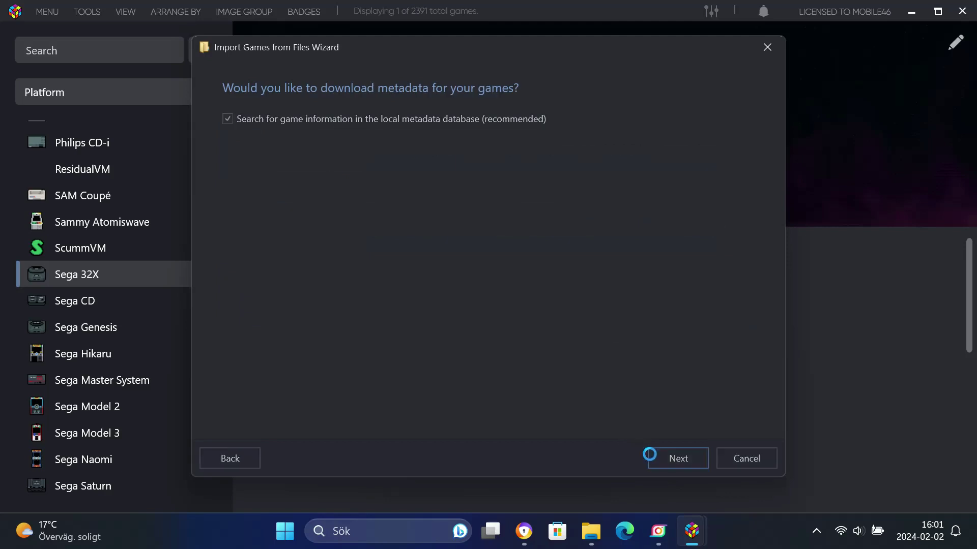
{"action": "left_click", "coordinate": [650, 455]}
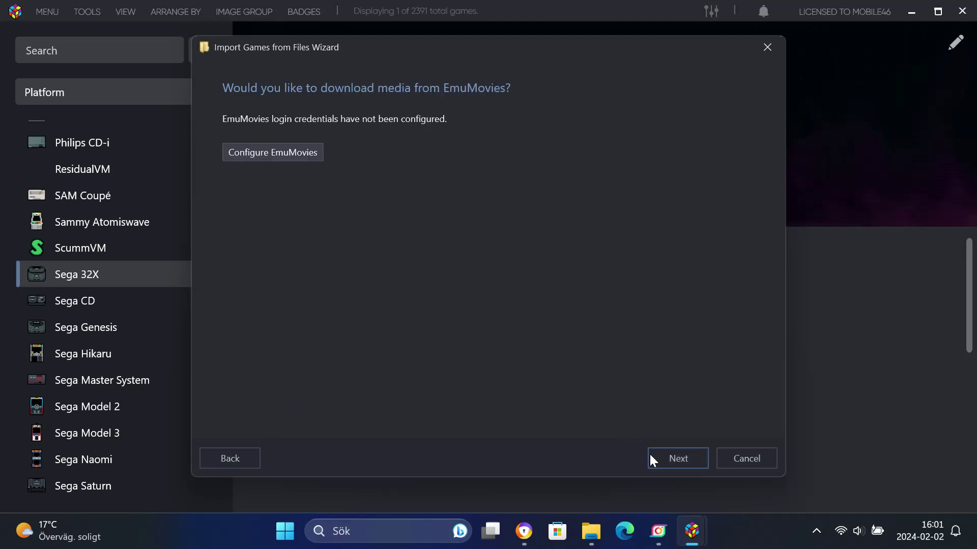
{"action": "left_click", "coordinate": [650, 454]}
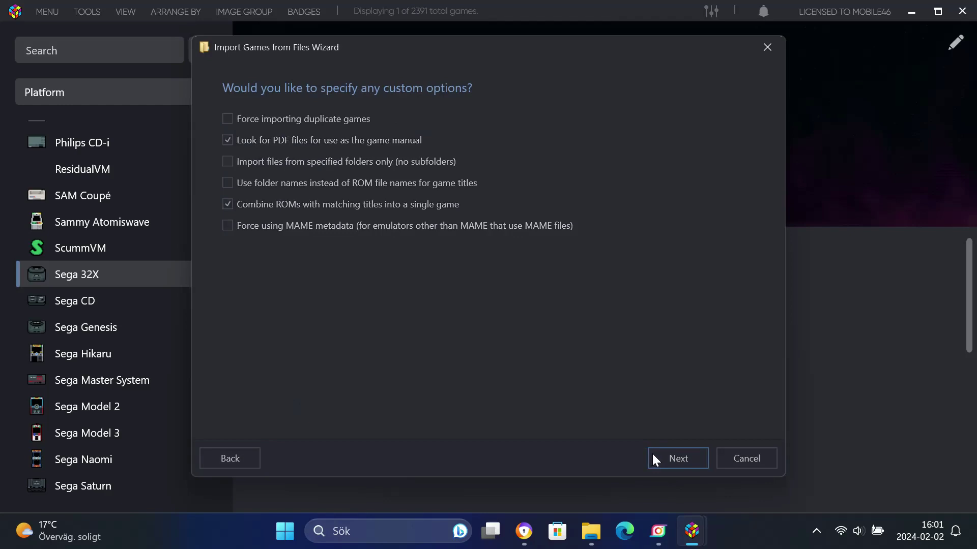
{"action": "left_click", "coordinate": [653, 459]}
{"action": "left_click", "coordinate": [652, 459]}
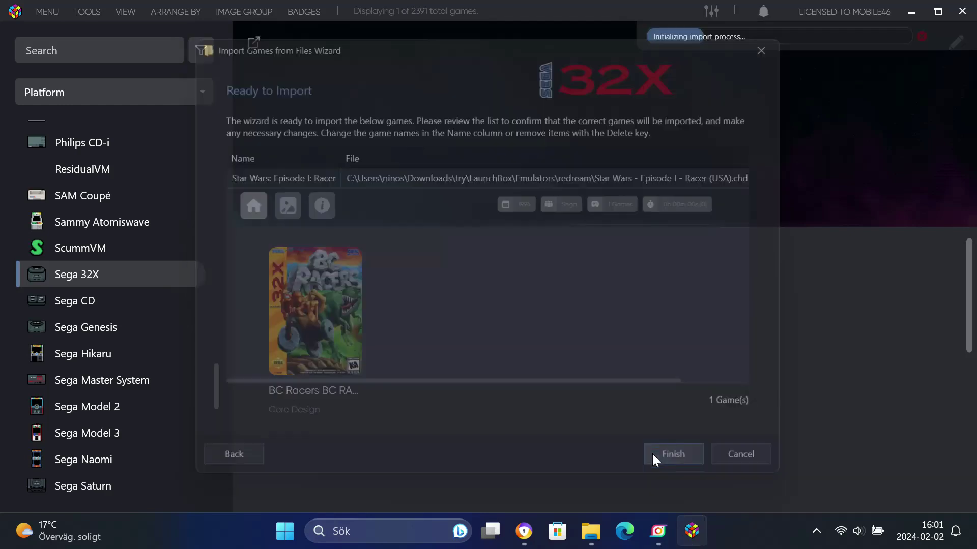
- Show the Sega Dreamcast platform, dismiss the import notifications and launch Star Wars: Episode I Racer
{"action": "left_click", "coordinate": [124, 329]}
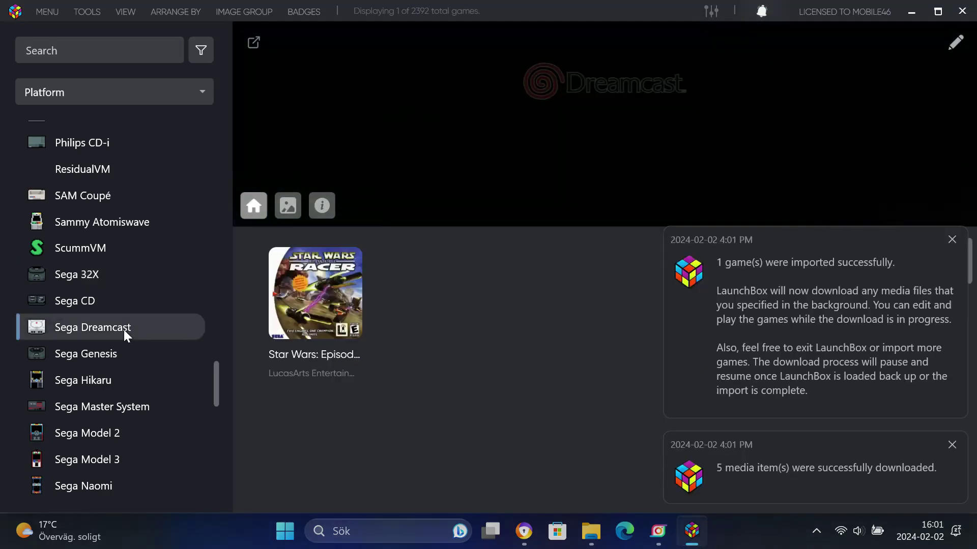
{"action": "left_click", "coordinate": [952, 238]}
{"action": "left_click", "coordinate": [950, 444]}
{"action": "left_click", "coordinate": [320, 300]}
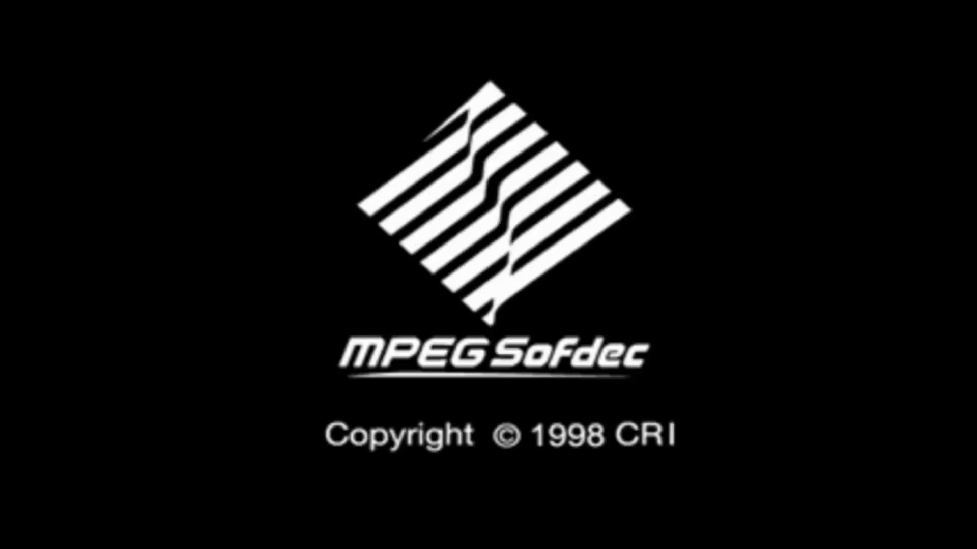
- Skip the game's intro, resume the paused race and steer the podracer left to test the game
{"action": "key", "text": "Return"}
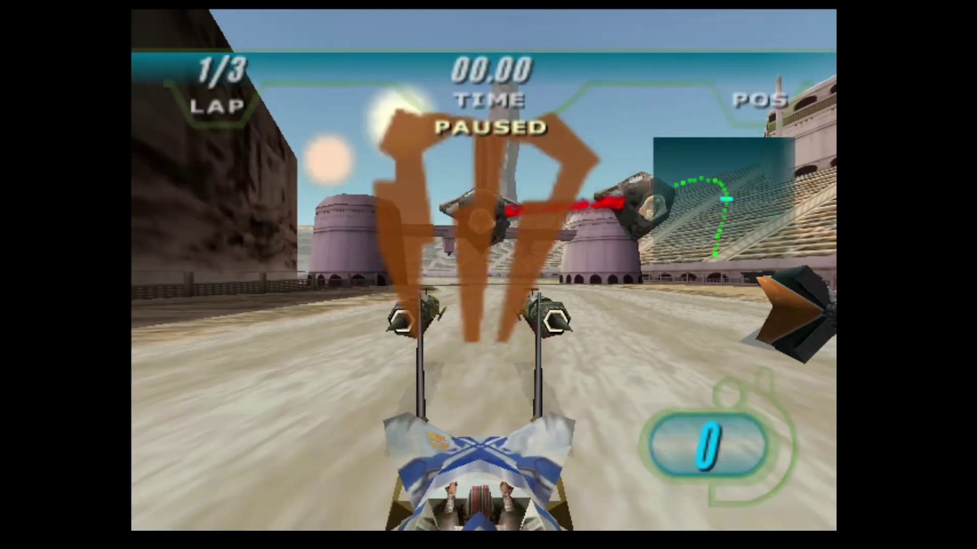
{"action": "key", "text": "Return"}
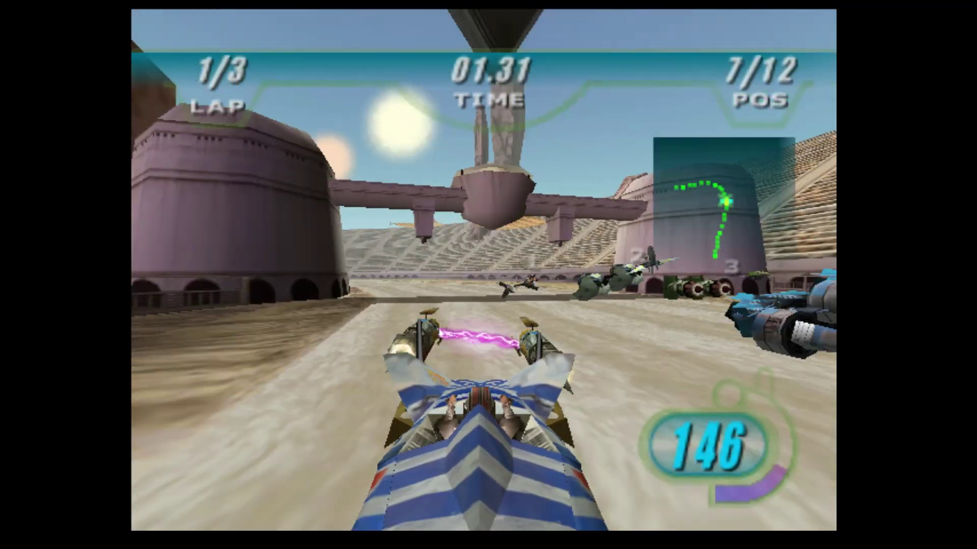
{"action": "key", "text": "Left"}
{"action": "key", "text": "Left"}
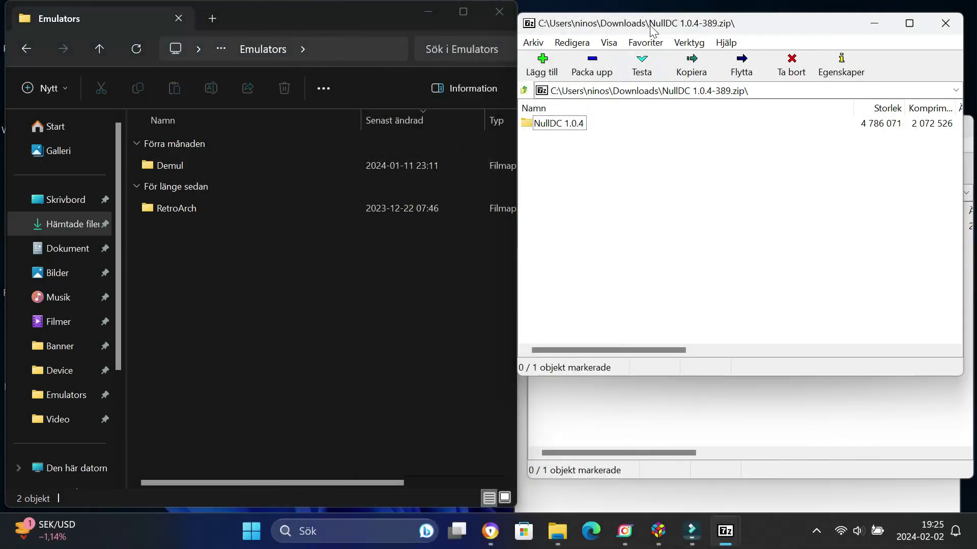
- Extract the NullDC 1.0.4 folder from its archive into the Emulators folder and close the archive
{"action": "left_click_drag", "start_coordinate": [552, 124], "coordinate": [347, 261]}
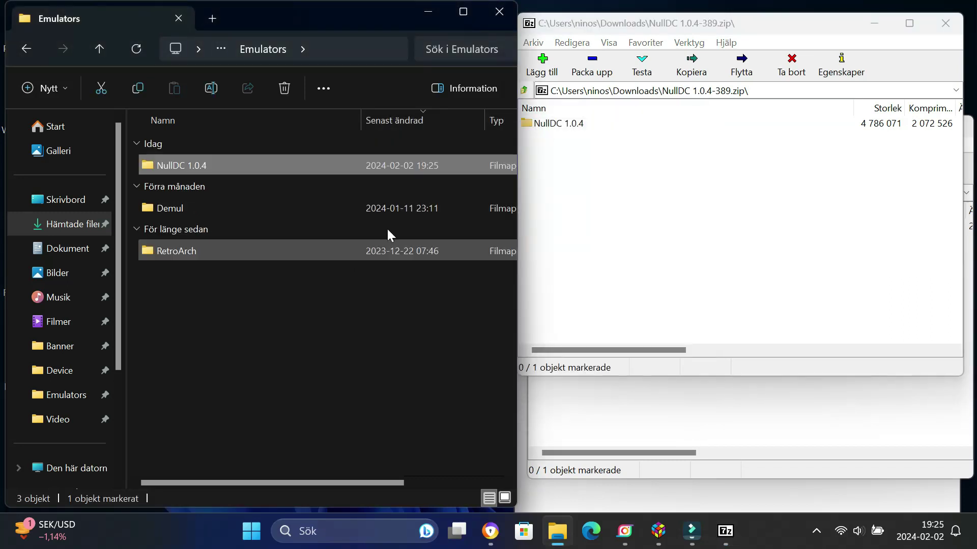
{"action": "left_click", "coordinate": [942, 25]}
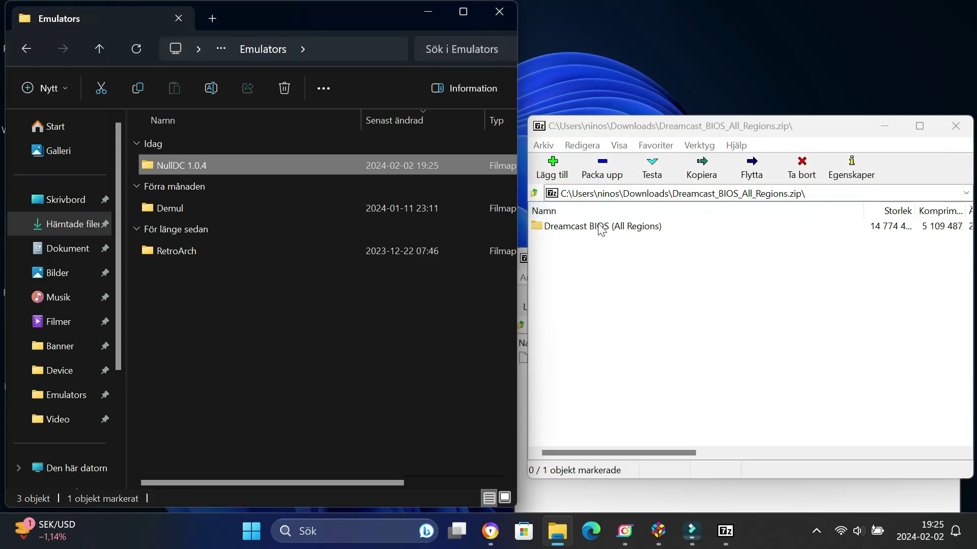
- Extract all files of the Dreamcast BIOS (All Regions) archive into the NullDC 1.0.4 data folder, then return to the parent folder and close the archive
{"action": "left_click", "coordinate": [601, 227]}
{"action": "double_click", "coordinate": [598, 231]}
{"action": "left_click", "coordinate": [285, 170]}
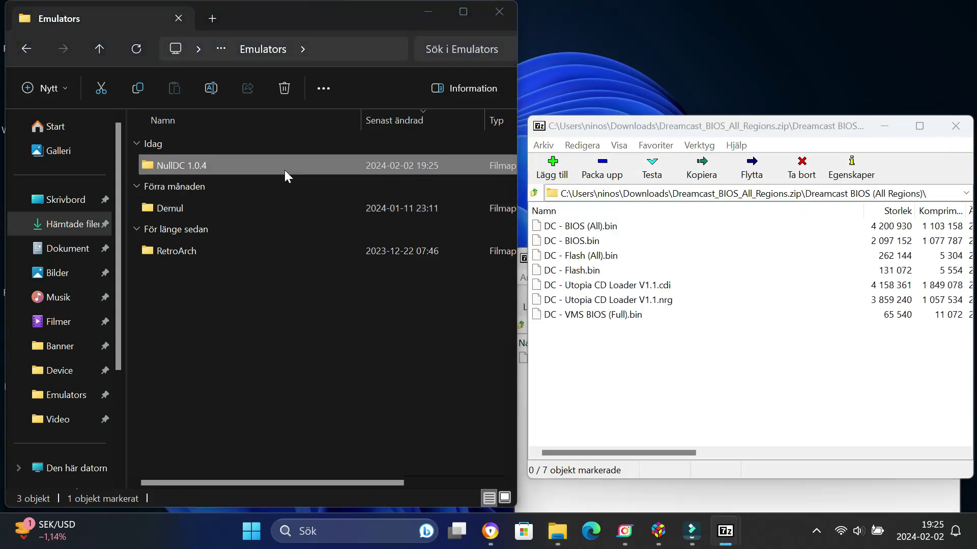
{"action": "double_click", "coordinate": [285, 171]}
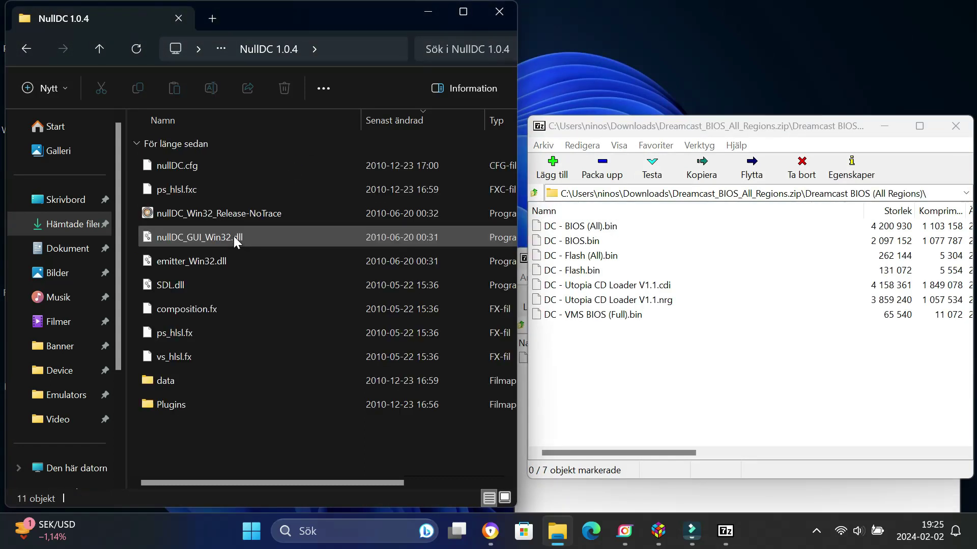
{"action": "double_click", "coordinate": [209, 380]}
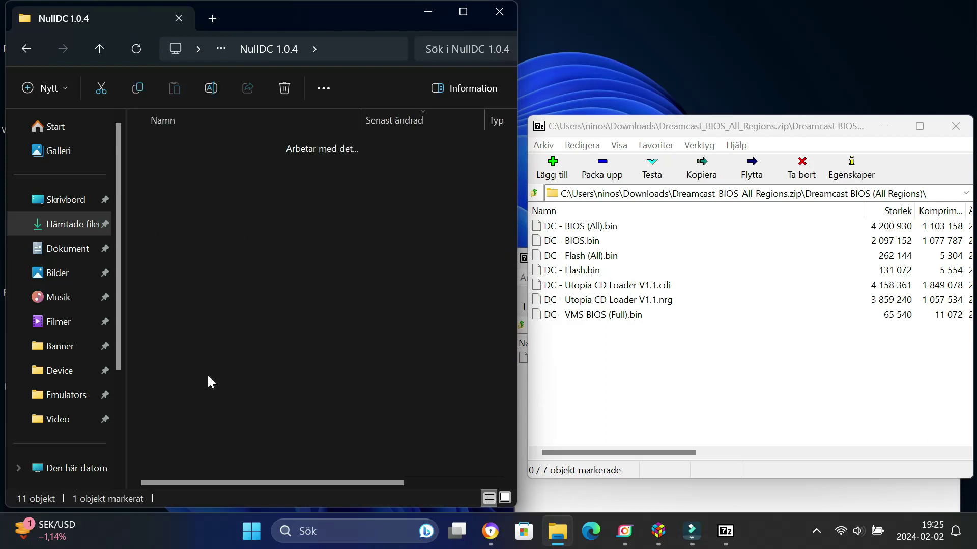
{"action": "left_click_drag", "start_coordinate": [582, 389], "coordinate": [549, 241]}
{"action": "left_click_drag", "start_coordinate": [455, 294], "coordinate": [444, 301]}
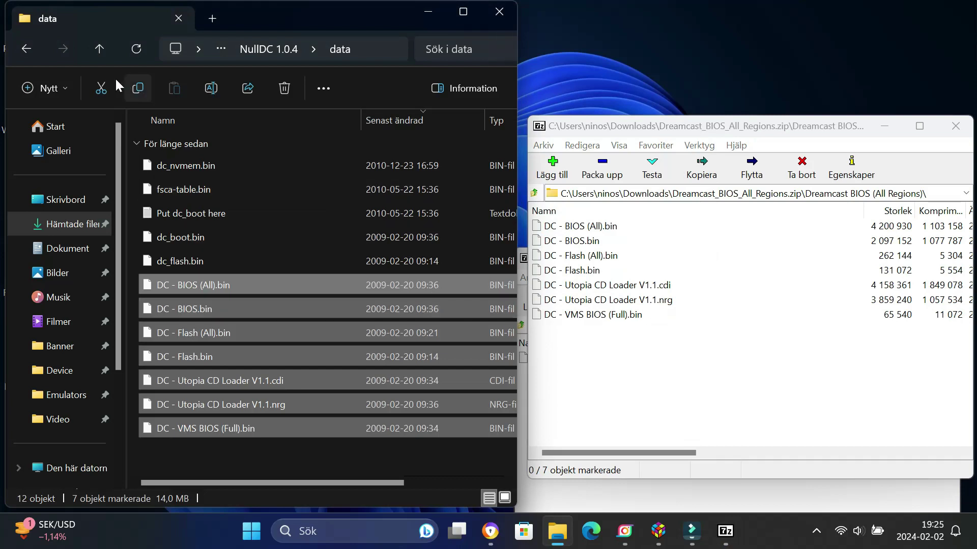
{"action": "left_click", "coordinate": [31, 53]}
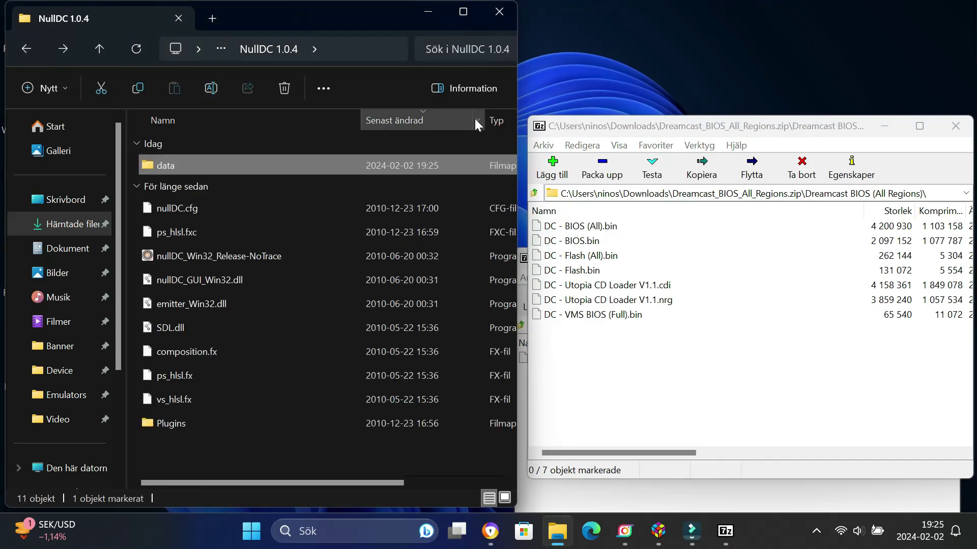
{"action": "left_click", "coordinate": [955, 126]}
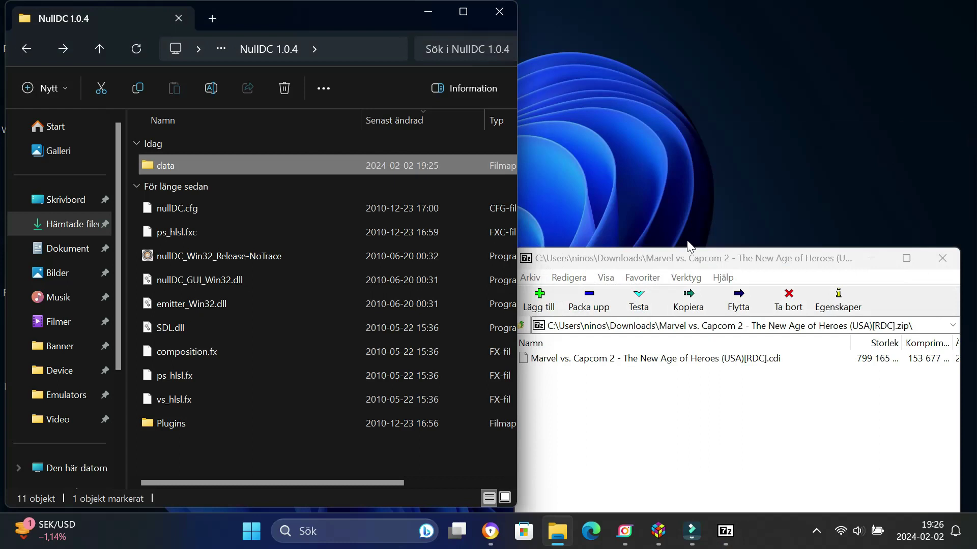
- Extract the Marvel vs. Capcom 2 - The New Age of Heroes (USA)[RDC].cdi image into the NullDC 1.0.4 folder and close its archive
{"action": "left_click_drag", "start_coordinate": [681, 261], "coordinate": [701, 118]}
{"action": "left_click", "coordinate": [638, 215]}
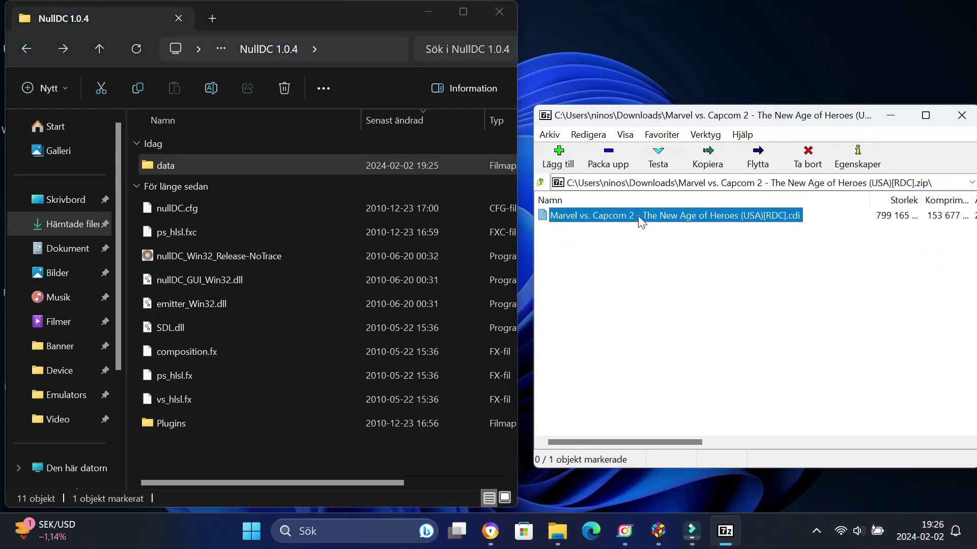
{"action": "left_click_drag", "start_coordinate": [331, 455], "coordinate": [330, 453]}
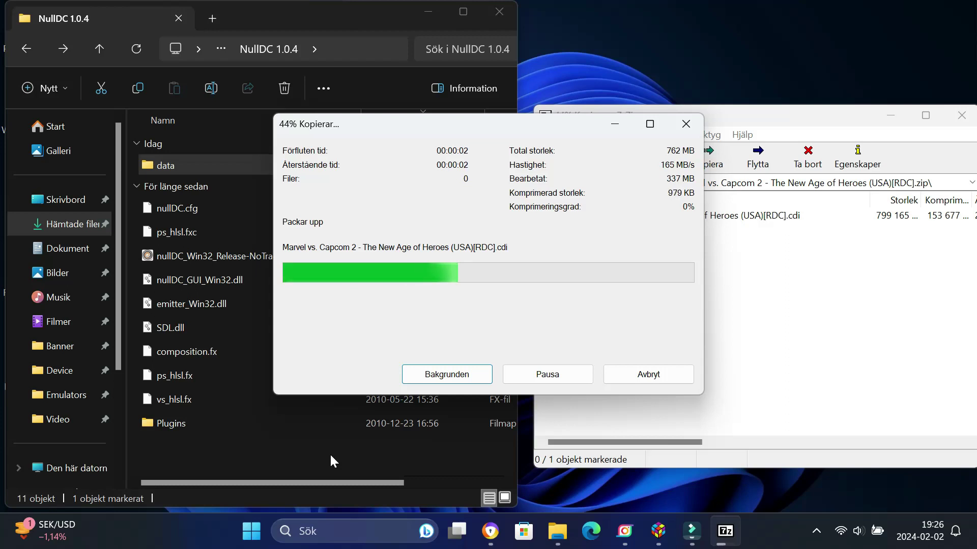
{"action": "left_click", "coordinate": [960, 115]}
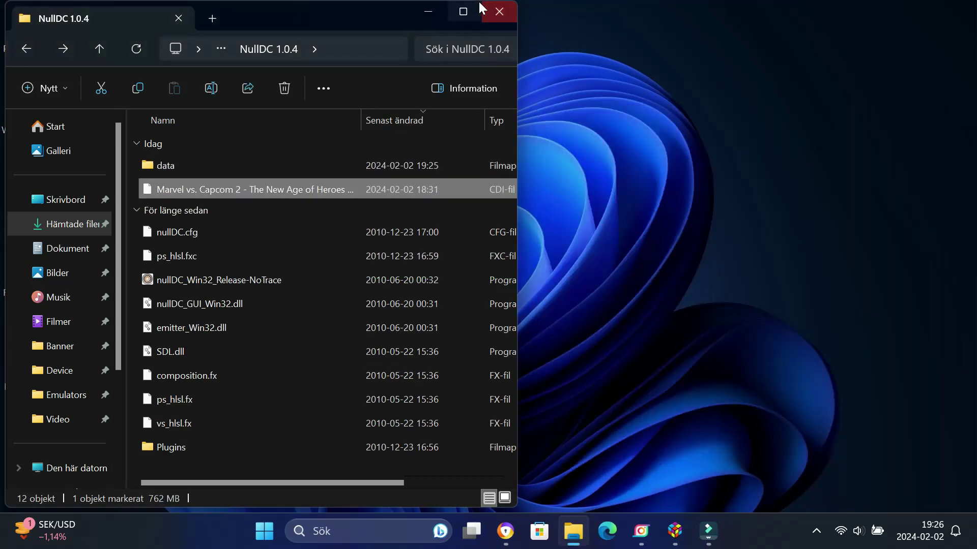
- Maximize the NullDC 1.0.4 folder window and run nullDC_Win32_Release-NoTrace
{"action": "left_click", "coordinate": [462, 11]}
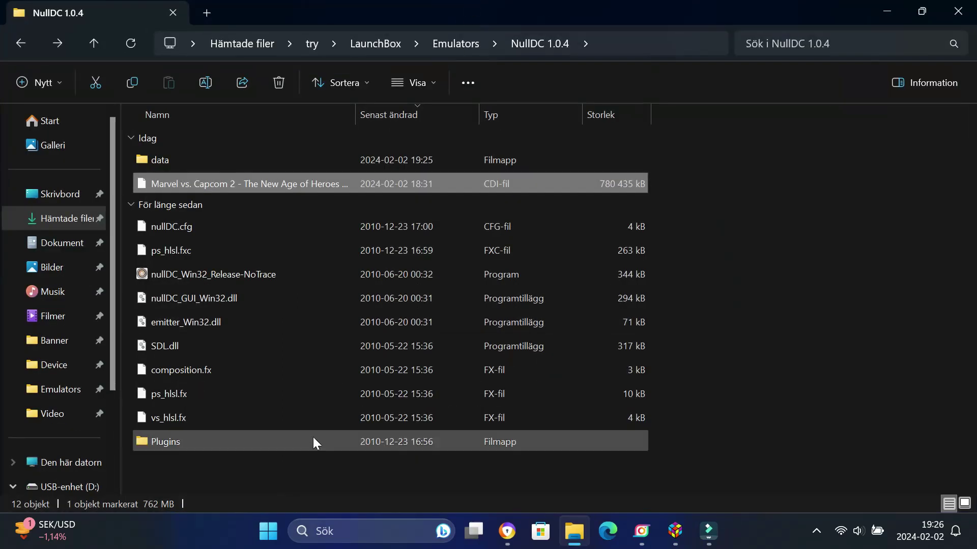
{"action": "left_click", "coordinate": [274, 281]}
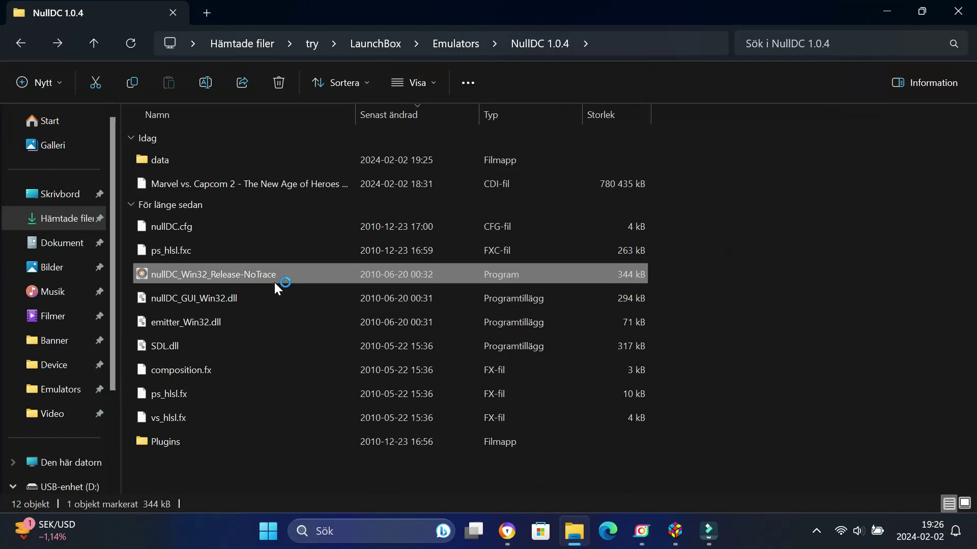
{"action": "double_click", "coordinate": [273, 283]}
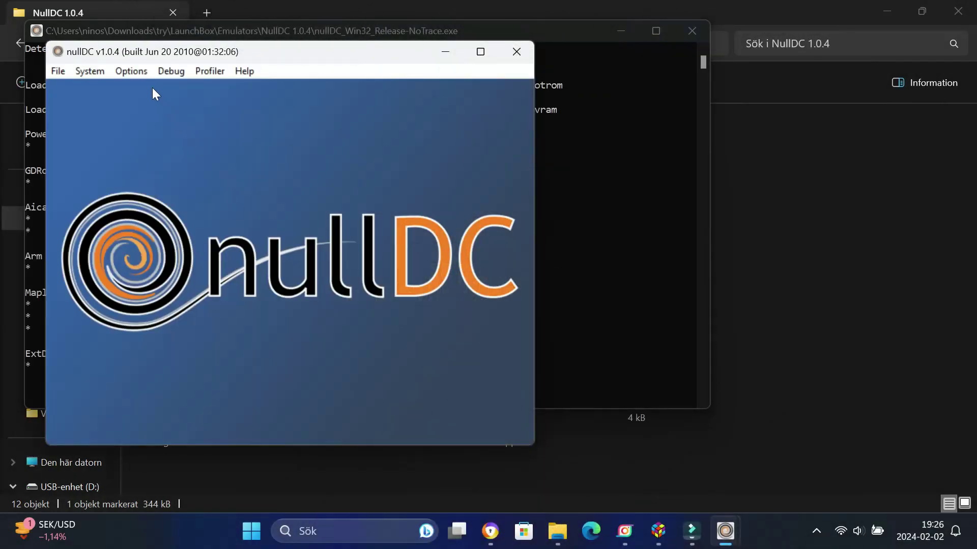
- Set both Port A controller expansion slots to Puru-Puru Pak [XInput] in the plugin selection and save it
{"action": "left_click", "coordinate": [139, 74]}
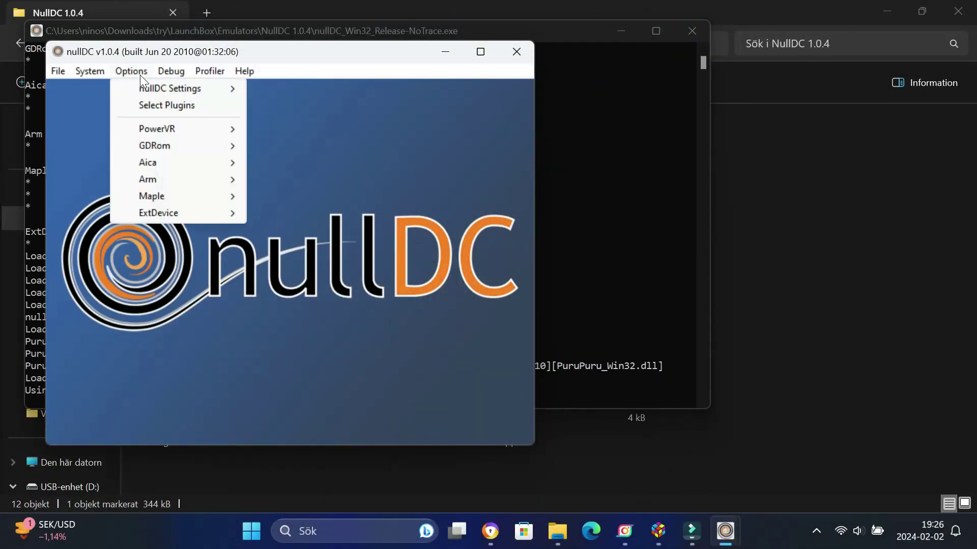
{"action": "left_click", "coordinate": [151, 104]}
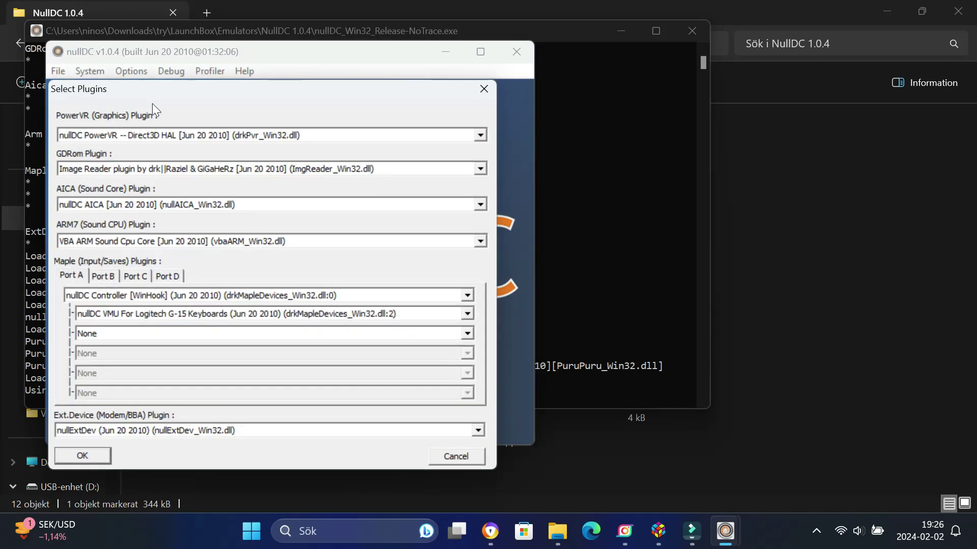
{"action": "left_click", "coordinate": [465, 295]}
{"action": "left_click", "coordinate": [466, 314]}
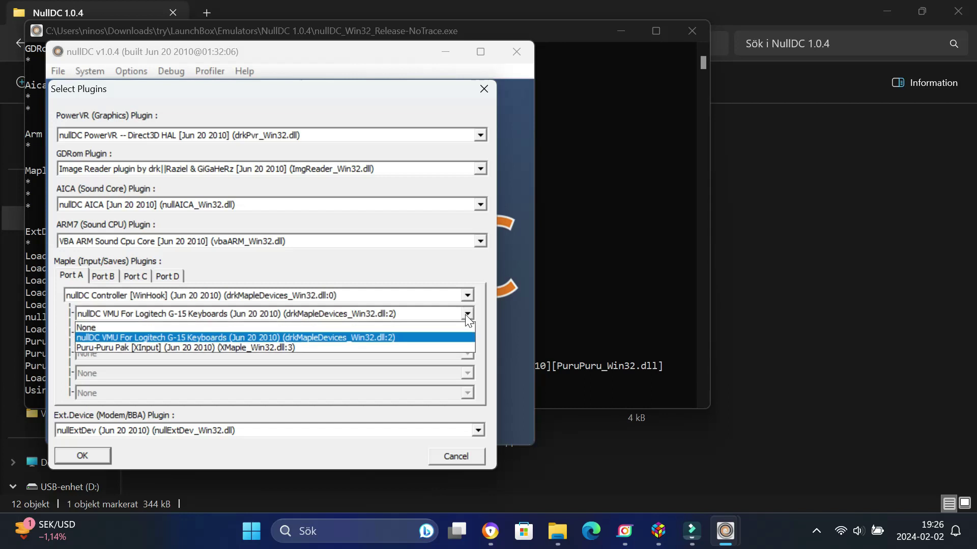
{"action": "left_click", "coordinate": [456, 347]}
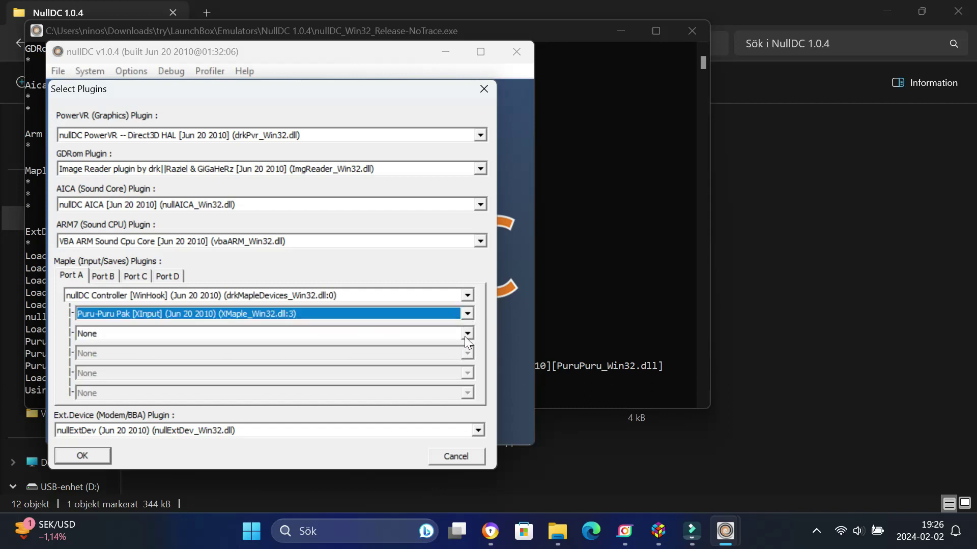
{"action": "left_click", "coordinate": [465, 335]}
{"action": "left_click", "coordinate": [451, 368]}
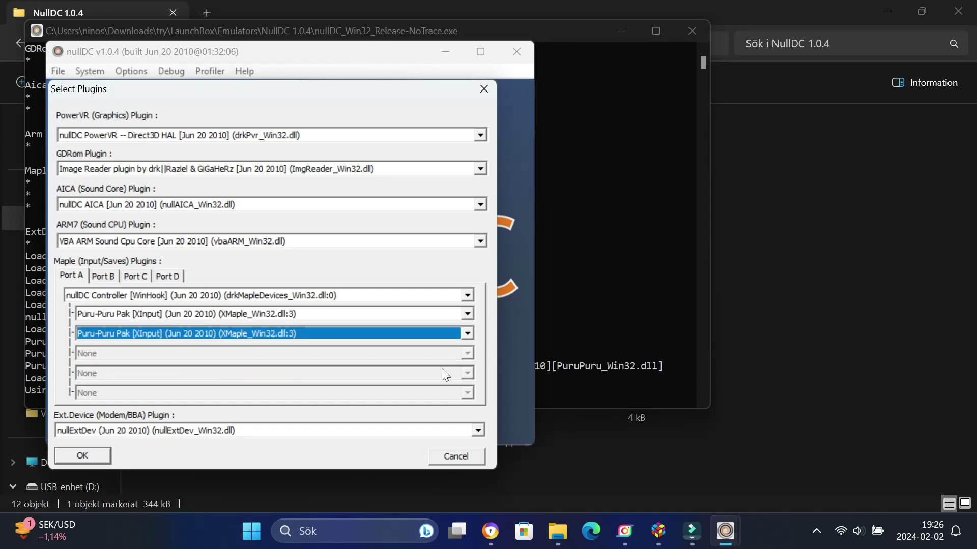
{"action": "left_click", "coordinate": [104, 454]}
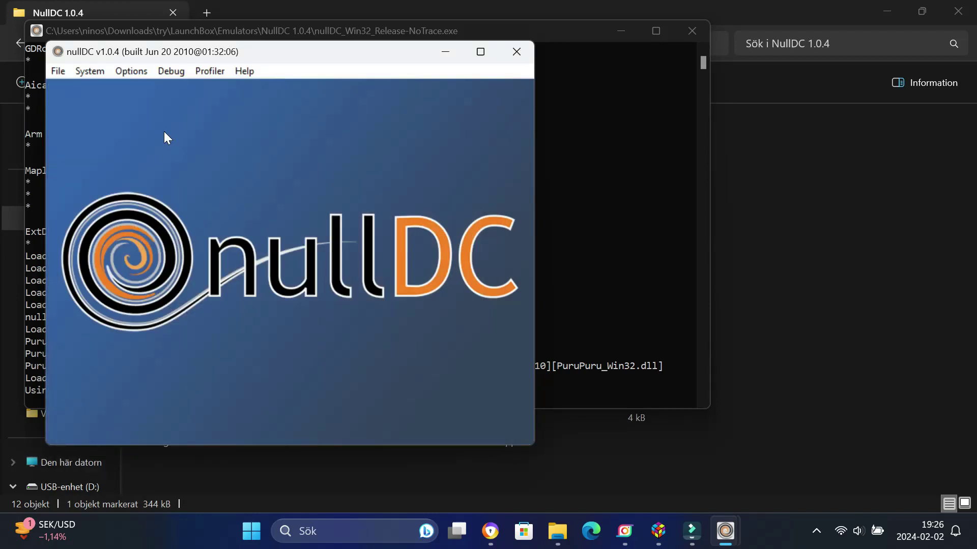
- Switch nullDC to fullscreen mode
{"action": "left_click", "coordinate": [187, 71]}
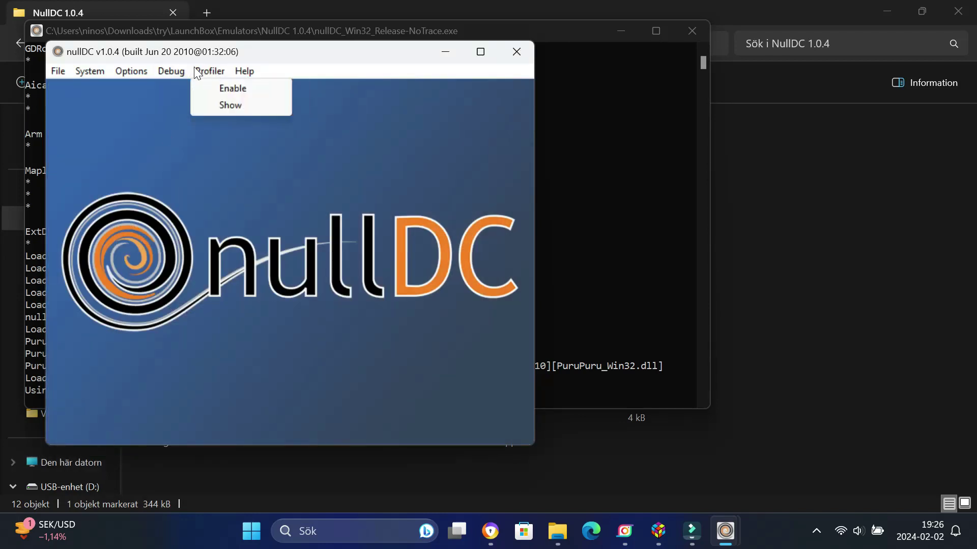
{"action": "mouse_move", "coordinate": [139, 73]}
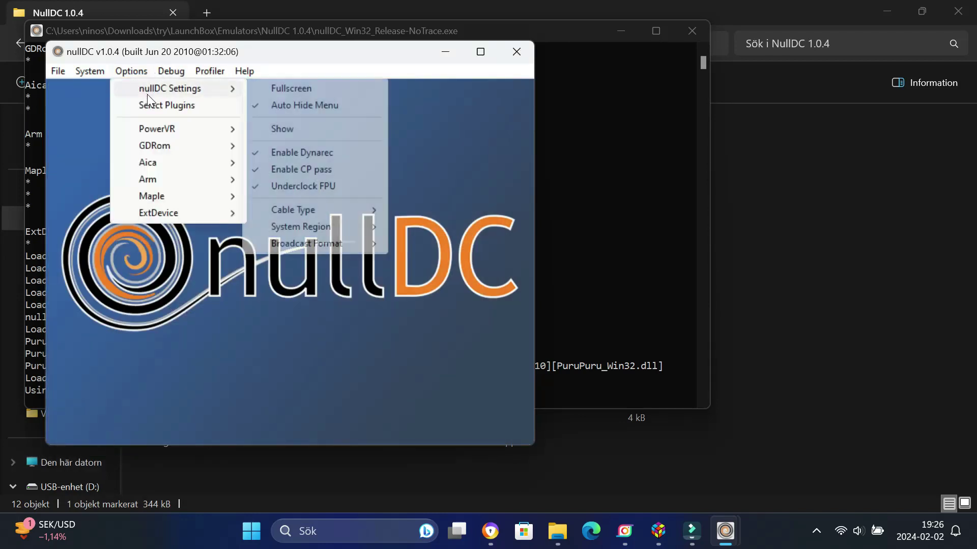
{"action": "left_click", "coordinate": [305, 88]}
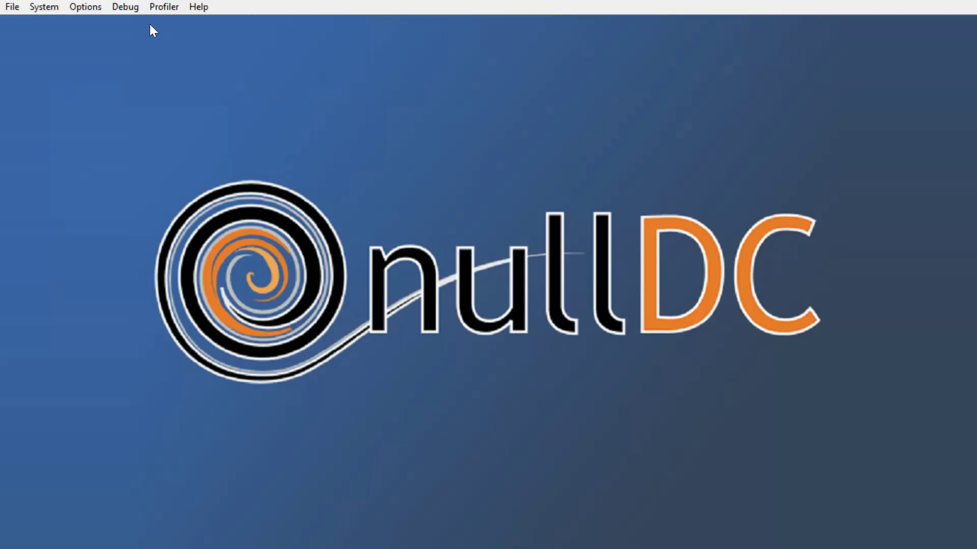
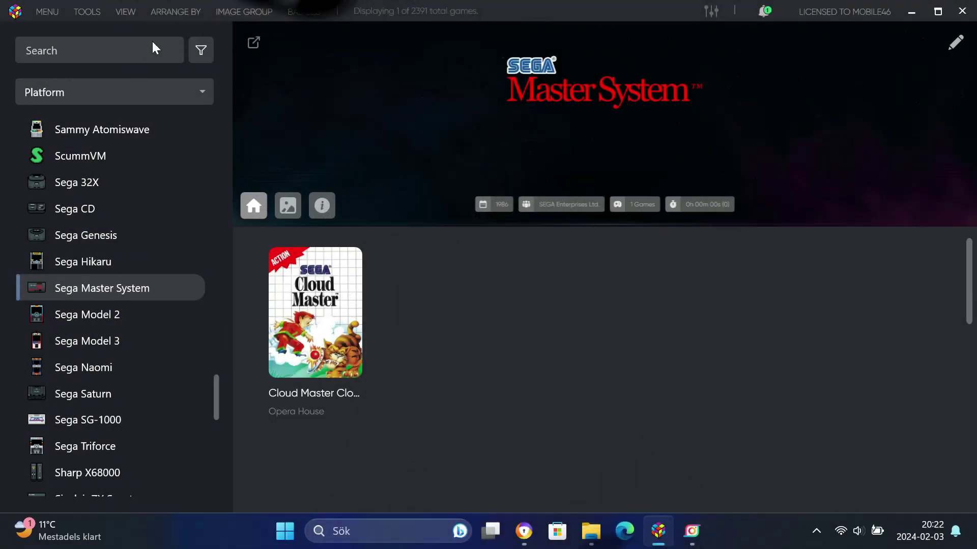
- In LaunchBox's emulator management, add nullDC as an emulator with nullDC_Win32_Release-NoTrace from the NullDC 1.0.4 folder as its application
{"action": "left_click", "coordinate": [104, 16]}
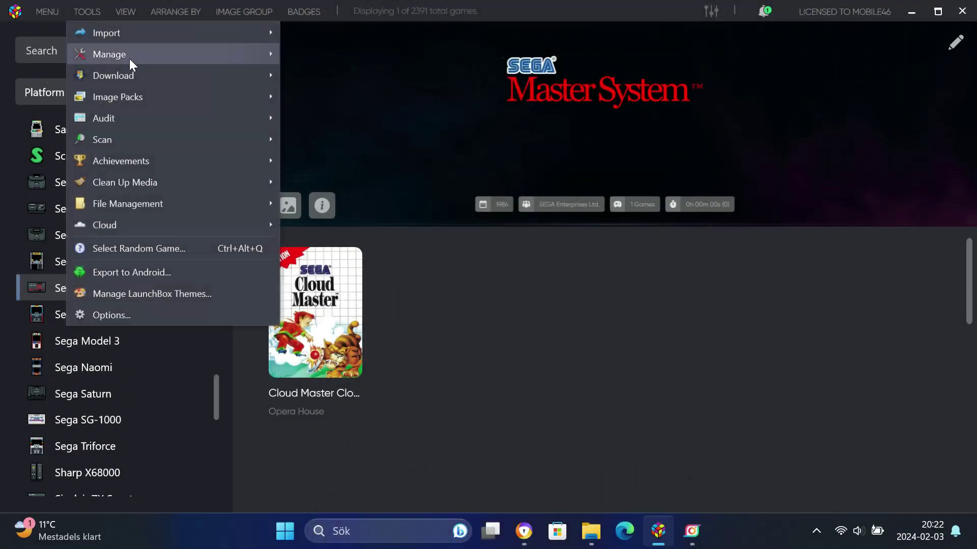
{"action": "mouse_move", "coordinate": [187, 56]}
{"action": "left_click", "coordinate": [331, 57]}
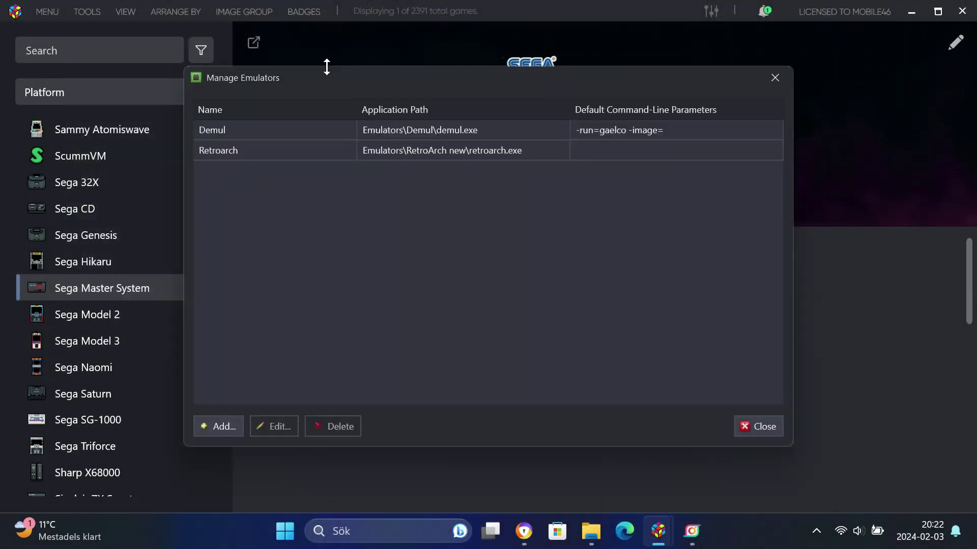
{"action": "left_click", "coordinate": [236, 427]}
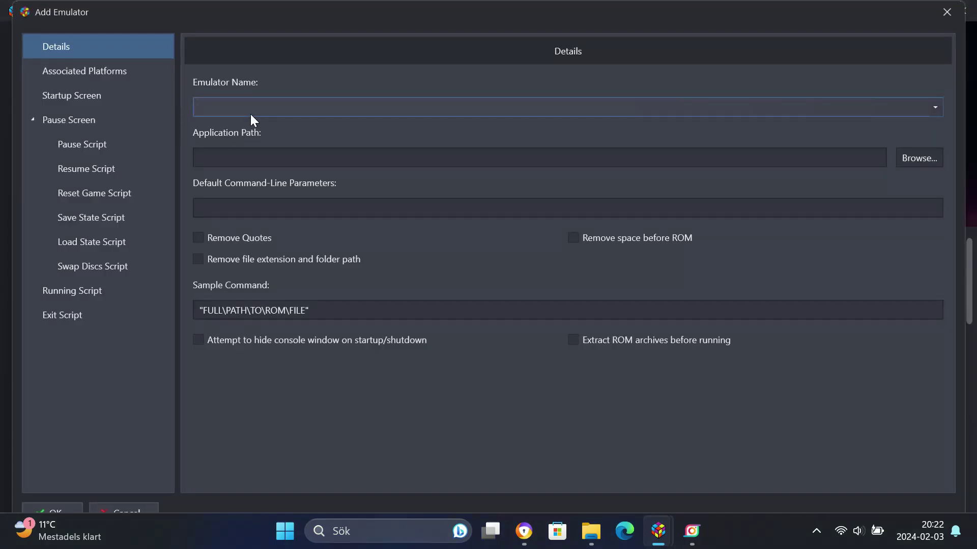
{"action": "type", "text": "N"}
{"action": "key", "text": "Down"}
{"action": "left_click", "coordinate": [907, 158]}
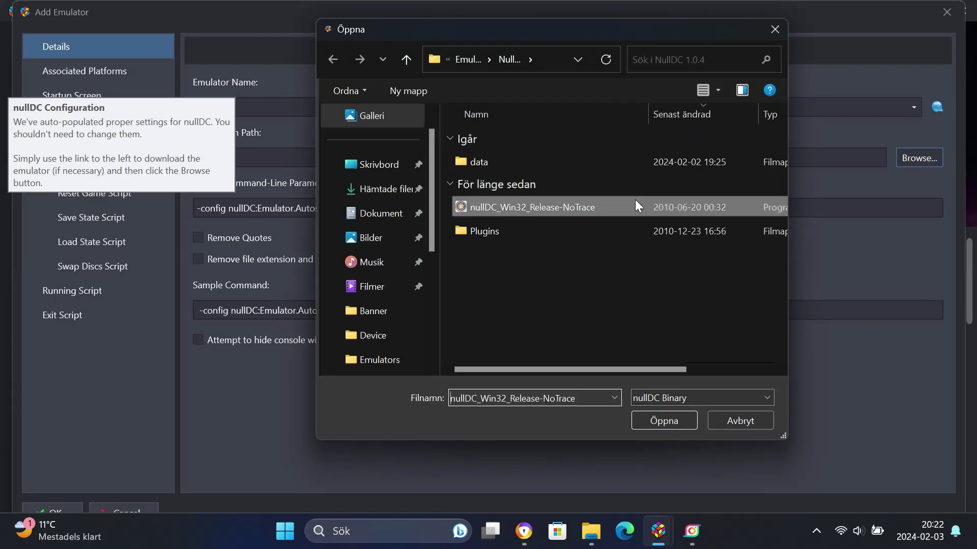
{"action": "double_click", "coordinate": [635, 202]}
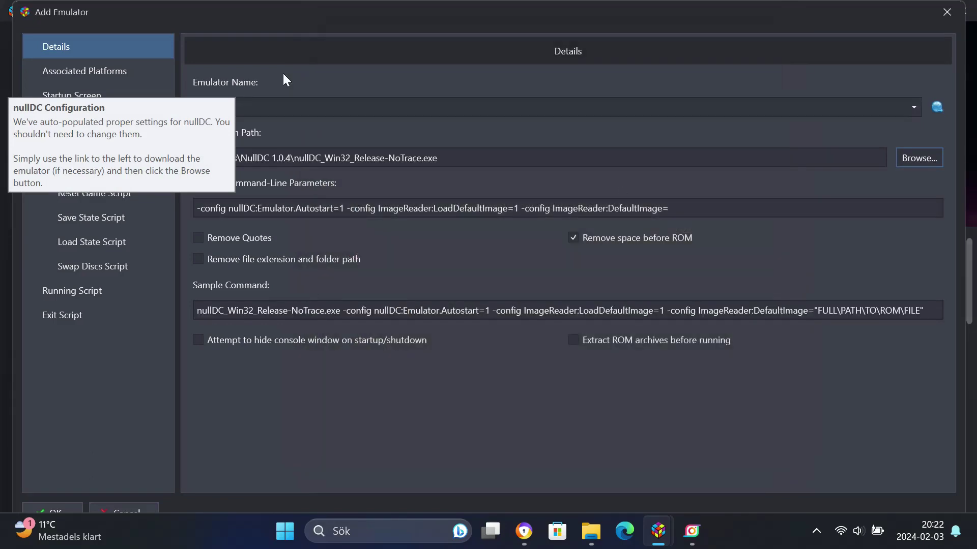
- Review nullDC's associated platforms, save the emulator and close the emulator manager
{"action": "left_click", "coordinate": [145, 68]}
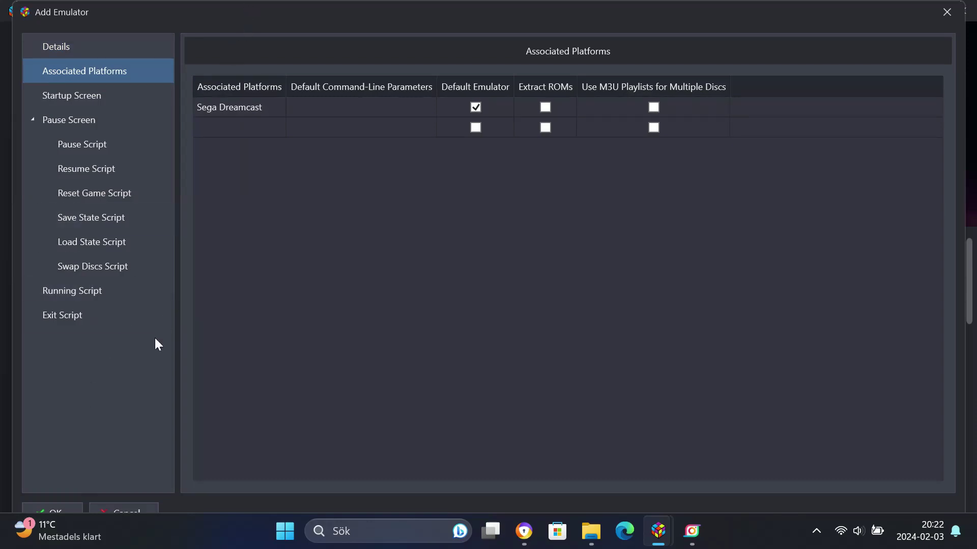
{"action": "left_click", "coordinate": [61, 511]}
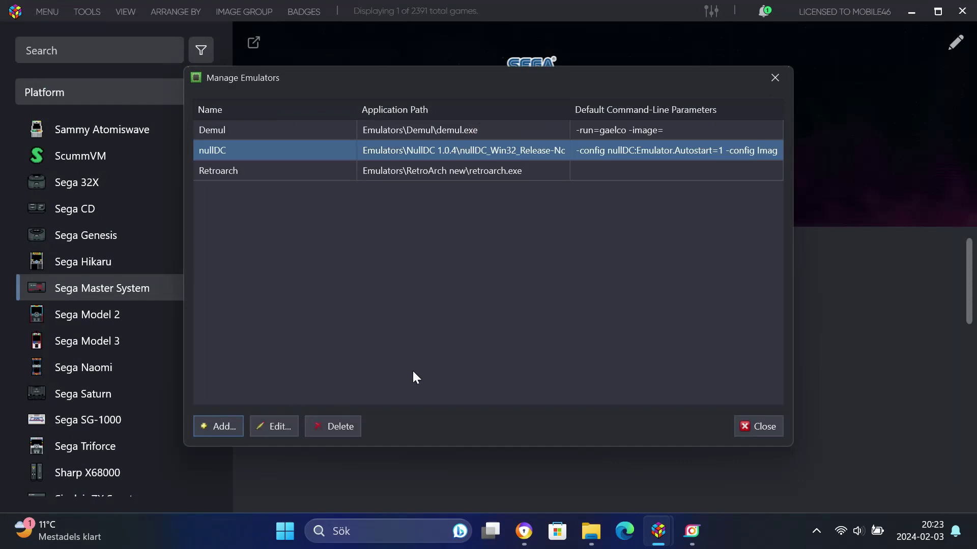
{"action": "left_click", "coordinate": [736, 421]}
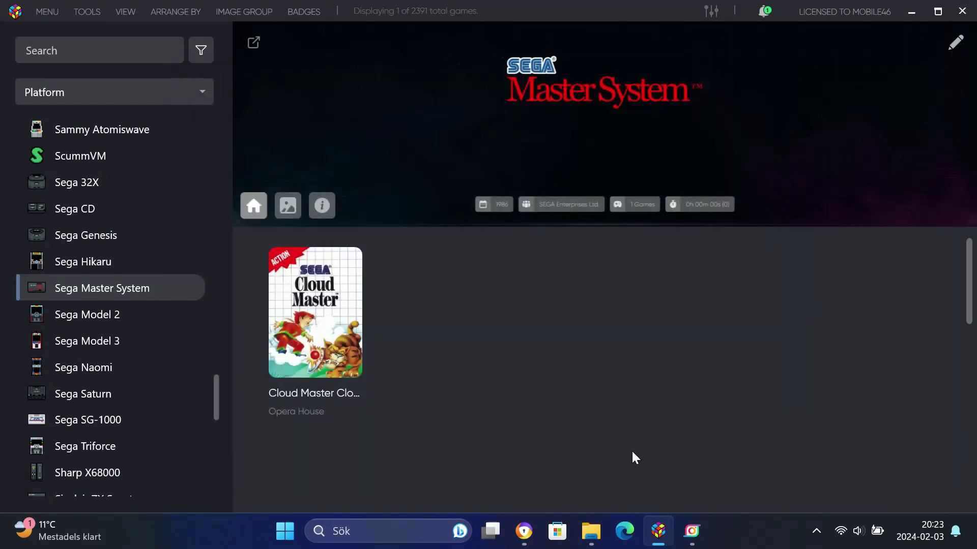
- Import the Marvel vs. Capcom 2 CDI file from the NullDC 1.0.4 folder as a ROM, choosing the Sega Dreamcast platform and nullDC emulator
{"action": "left_click", "coordinate": [591, 531]}
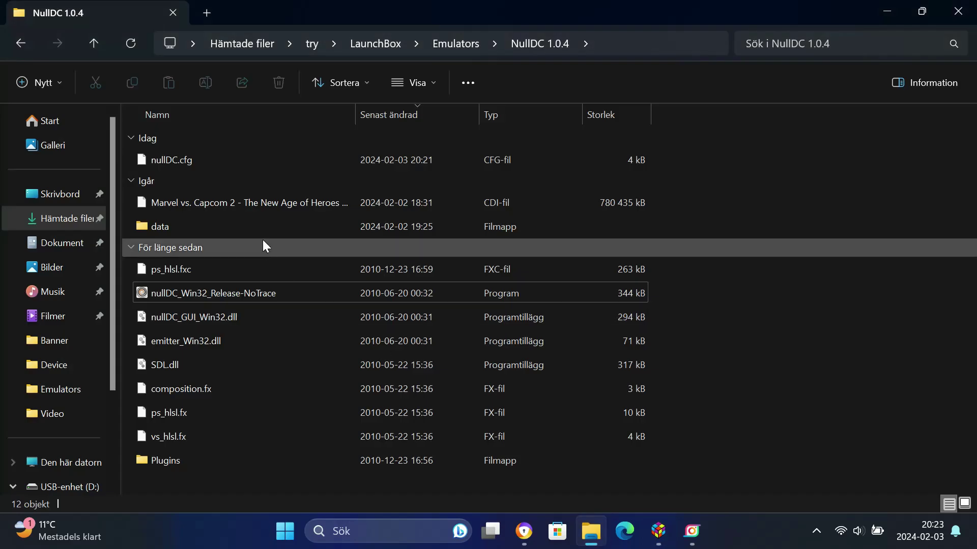
{"action": "left_click_drag", "start_coordinate": [261, 210], "coordinate": [553, 385]}
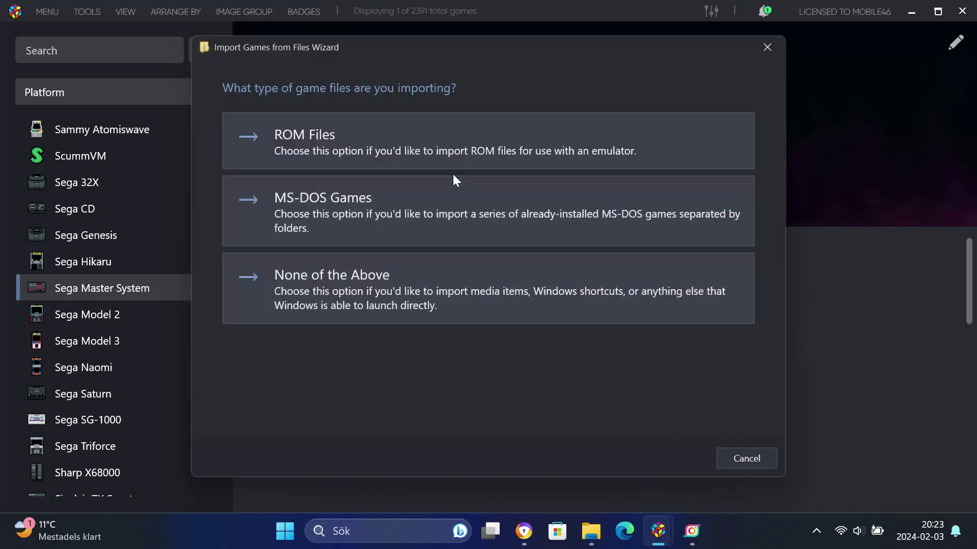
{"action": "left_click", "coordinate": [453, 168]}
{"action": "type", "text": "Sega CD 32X"}
{"action": "type", "text": "Dreamcast"}
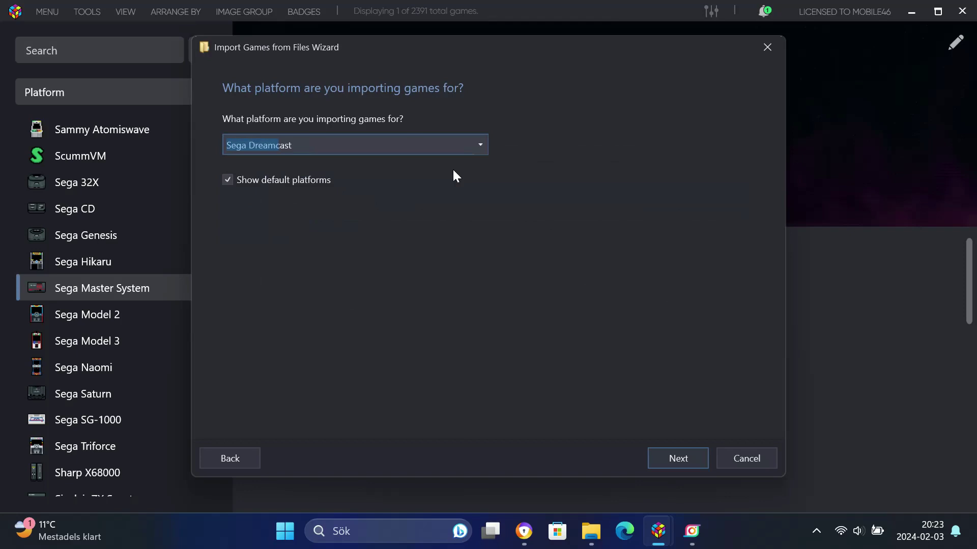
{"action": "key", "text": "Return"}
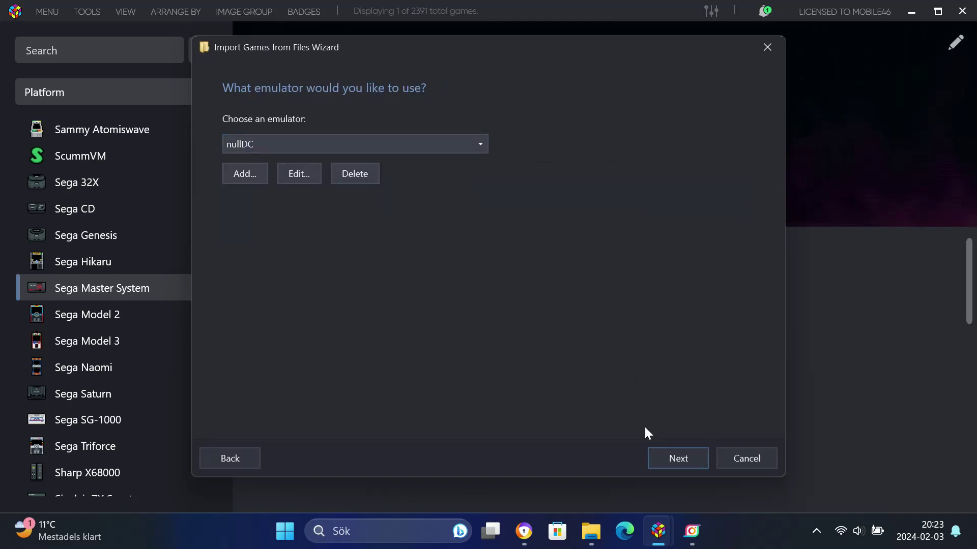
{"action": "left_click", "coordinate": [654, 462]}
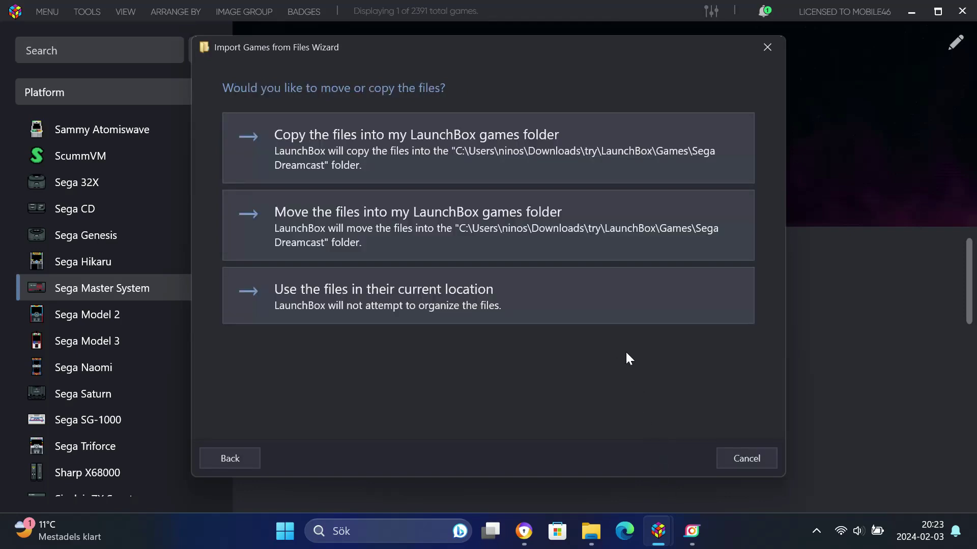
- Keep the game file in its current location, accept the remaining default import options and finish the import
{"action": "left_click", "coordinate": [625, 321]}
{"action": "left_click", "coordinate": [657, 453]}
{"action": "left_click", "coordinate": [658, 452]}
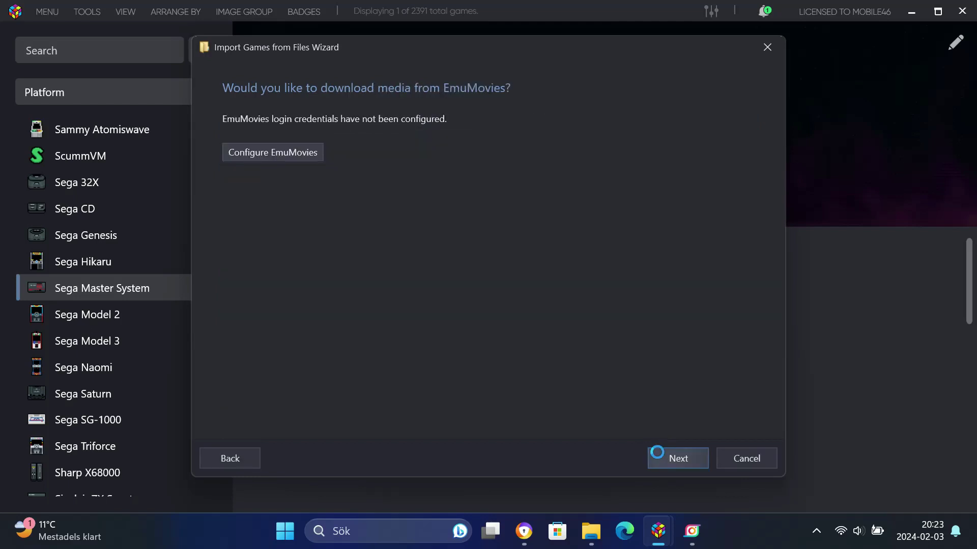
{"action": "left_click", "coordinate": [657, 453]}
{"action": "left_click", "coordinate": [657, 453]}
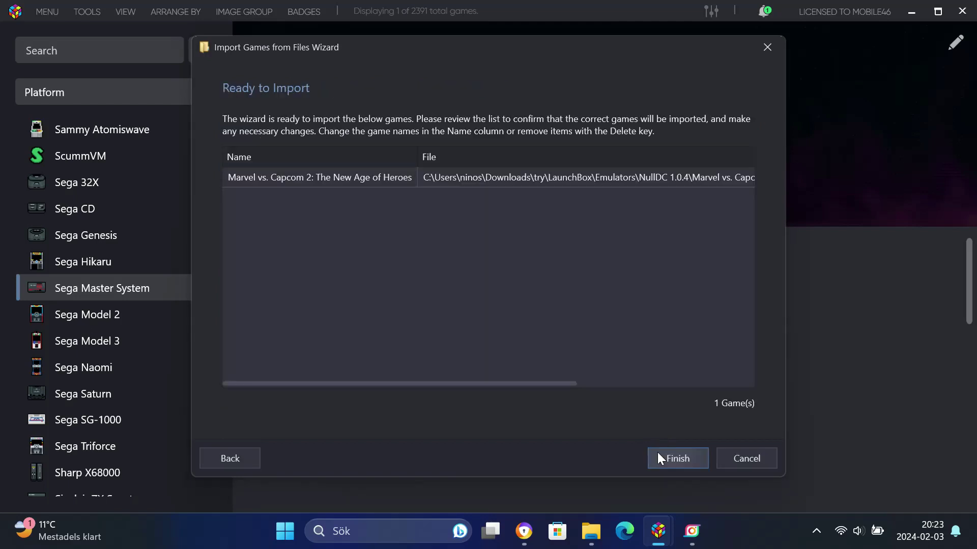
{"action": "left_click", "coordinate": [658, 453]}
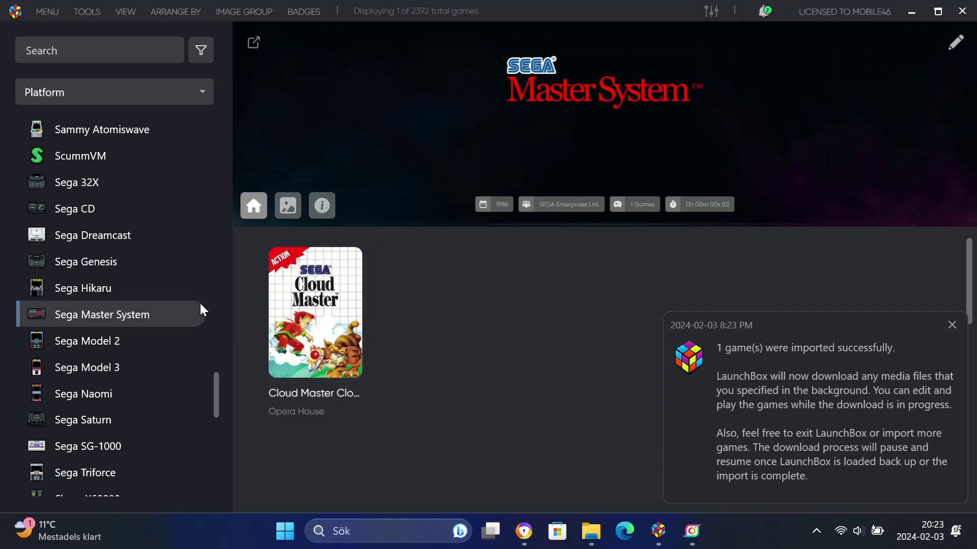
- Launch Marvel vs. Capcom 2 from the Sega Dreamcast platform
{"action": "left_click", "coordinate": [156, 245]}
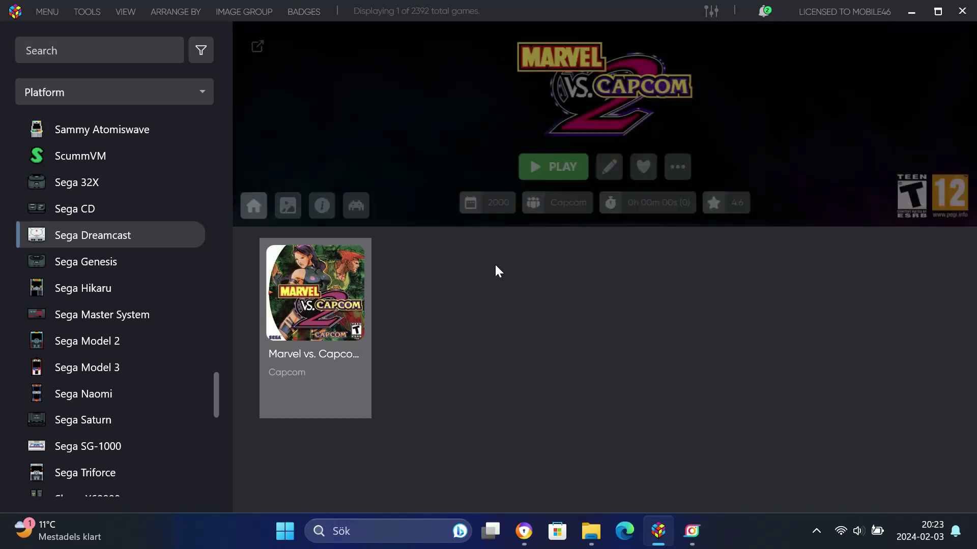
{"action": "key", "text": "Return"}
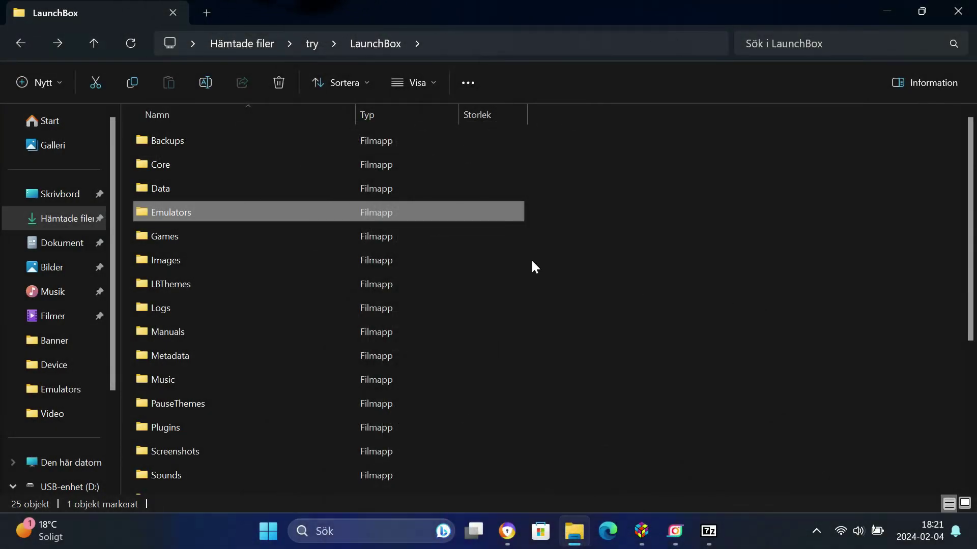
- In File Explorer, open the RetroArch folder inside LaunchBox's Emulators folder and run retroarch
{"action": "double_click", "coordinate": [505, 214]}
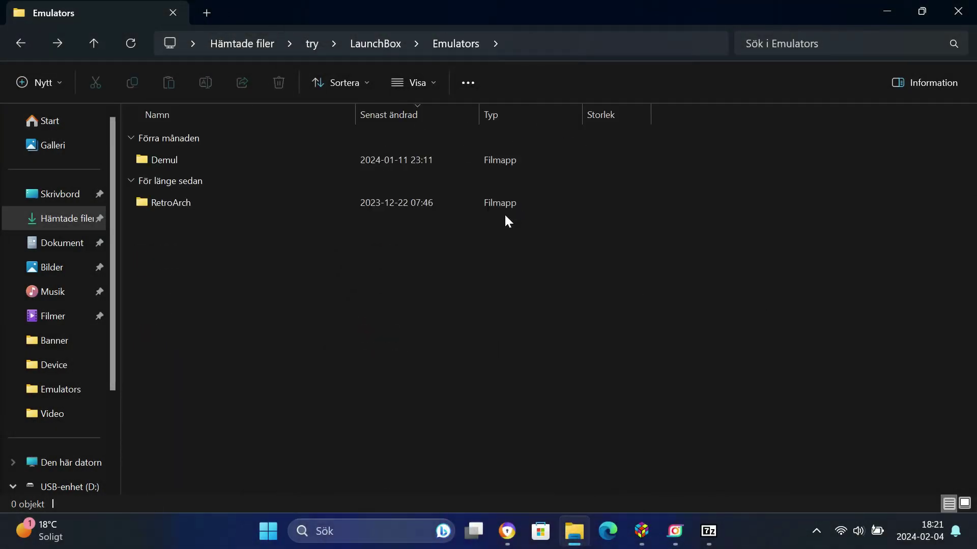
{"action": "double_click", "coordinate": [505, 213]}
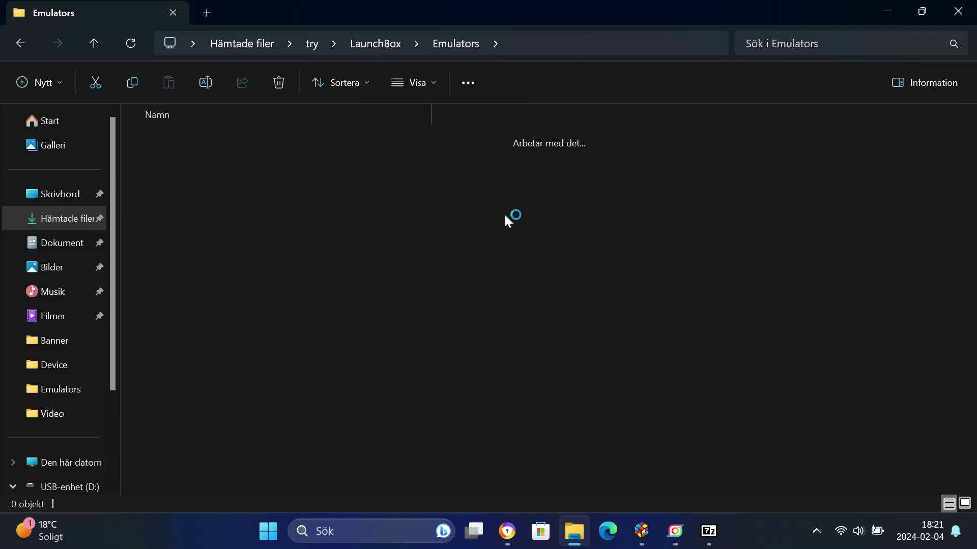
{"action": "key", "text": "Down"}
{"action": "key", "text": "Down"}
{"action": "key", "text": "Down"}
{"action": "key", "text": "Down"}
{"action": "key", "text": "Down"}
{"action": "key", "text": "Down"}
{"action": "key", "text": "Down"}
{"action": "key", "text": "Down"}
{"action": "key", "text": "Down"}
{"action": "key", "text": "Down"}
{"action": "key", "text": "Down"}
{"action": "key", "text": "Down"}
{"action": "key", "text": "Down"}
{"action": "key", "text": "Down"}
{"action": "key", "text": "Down"}
{"action": "key", "text": "Down"}
{"action": "key", "text": "Down"}
{"action": "key", "text": "Down"}
{"action": "key", "text": "Down"}
{"action": "key", "text": "Down"}
{"action": "key", "text": "Down"}
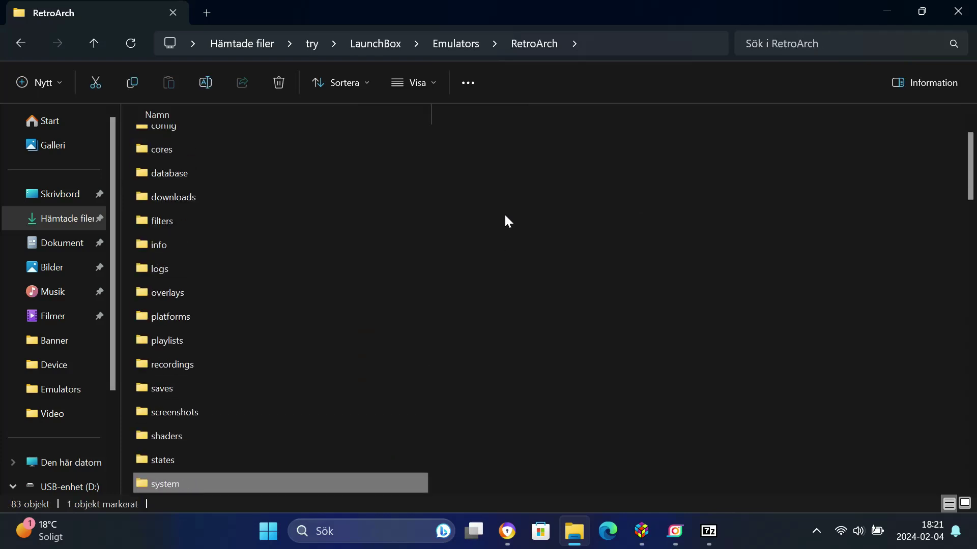
{"action": "key", "text": "Down"}
{"action": "key", "text": "Down"}
{"action": "key", "text": "Down"}
{"action": "key", "text": "Down"}
{"action": "key", "text": "Down"}
{"action": "key", "text": "Down"}
{"action": "key", "text": "Down"}
{"action": "key", "text": "Down"}
{"action": "key", "text": "Down"}
{"action": "key", "text": "Down"}
{"action": "key", "text": "Down"}
{"action": "key", "text": "Down"}
{"action": "key", "text": "Down"}
{"action": "key", "text": "Down"}
{"action": "key", "text": "Down"}
{"action": "key", "text": "Down"}
{"action": "key", "text": "Down"}
{"action": "key", "text": "Down"}
{"action": "key", "text": "Down"}
{"action": "key", "text": "Down"}
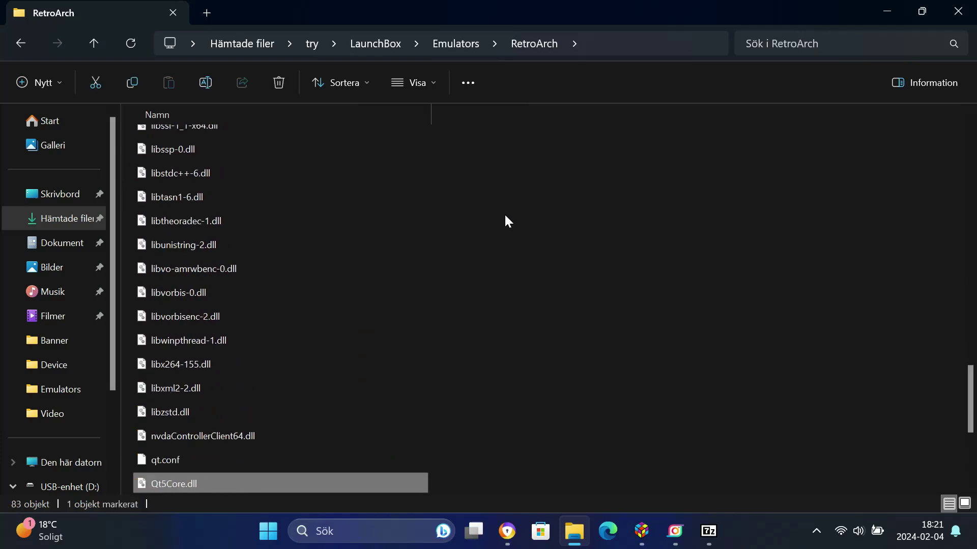
{"action": "key", "text": "Up"}
{"action": "key", "text": "Up"}
{"action": "key", "text": "Up"}
{"action": "key", "text": "Up"}
{"action": "key", "text": "Up"}
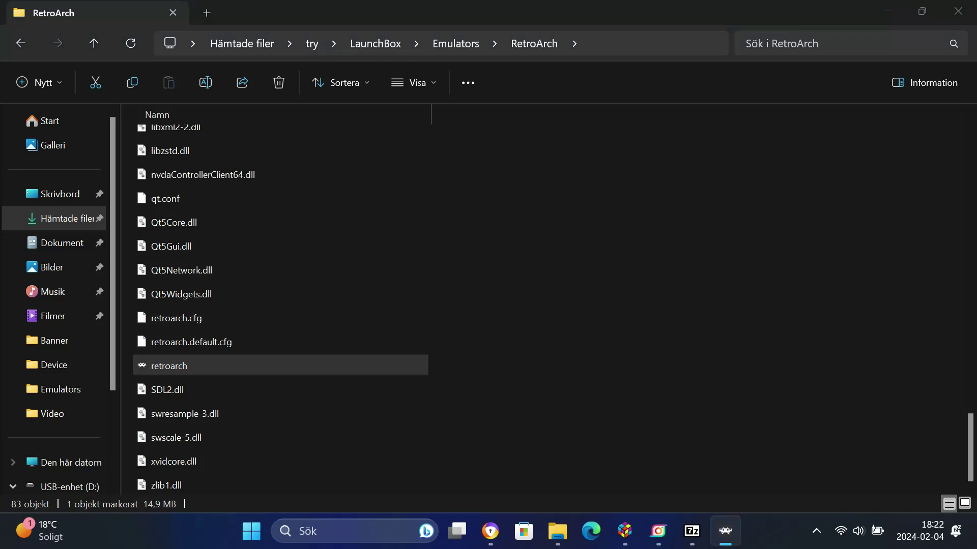
- Download the Sega - Dreamcast/Naomi (Flycast) core with the Online Updater's Core Downloader
{"action": "key", "text": "Down"}
{"action": "key", "text": "Down"}
{"action": "key", "text": "Down"}
{"action": "key", "text": "Return"}
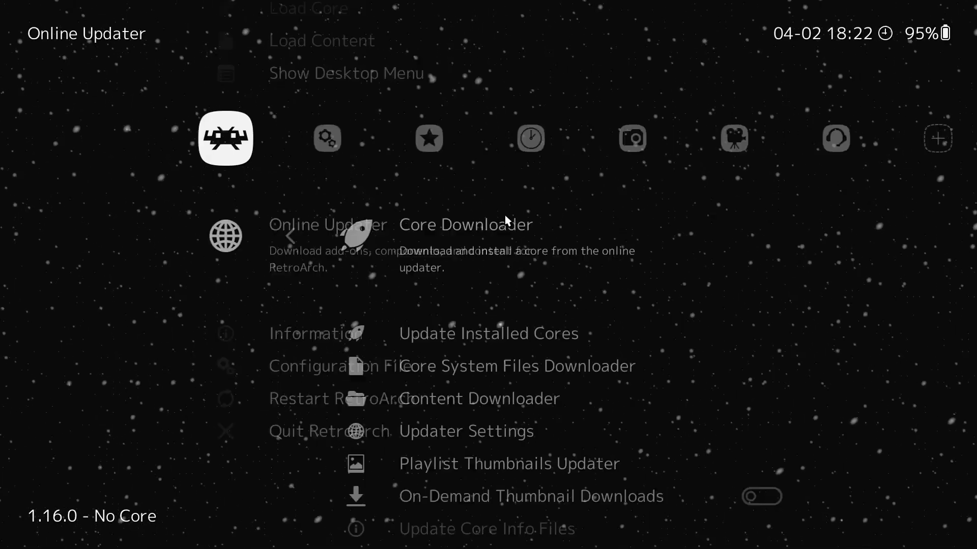
{"action": "key", "text": "Return"}
{"action": "key", "text": "Up"}
{"action": "key", "text": "Up"}
{"action": "key", "text": "Up"}
{"action": "key", "text": "Up"}
{"action": "key", "text": "Up"}
{"action": "key", "text": "Up"}
{"action": "key", "text": "Up"}
{"action": "key", "text": "Up"}
{"action": "key", "text": "Up"}
{"action": "key", "text": "Up"}
{"action": "key", "text": "Up"}
{"action": "key", "text": "Up"}
{"action": "key", "text": "Up"}
{"action": "key", "text": "Up"}
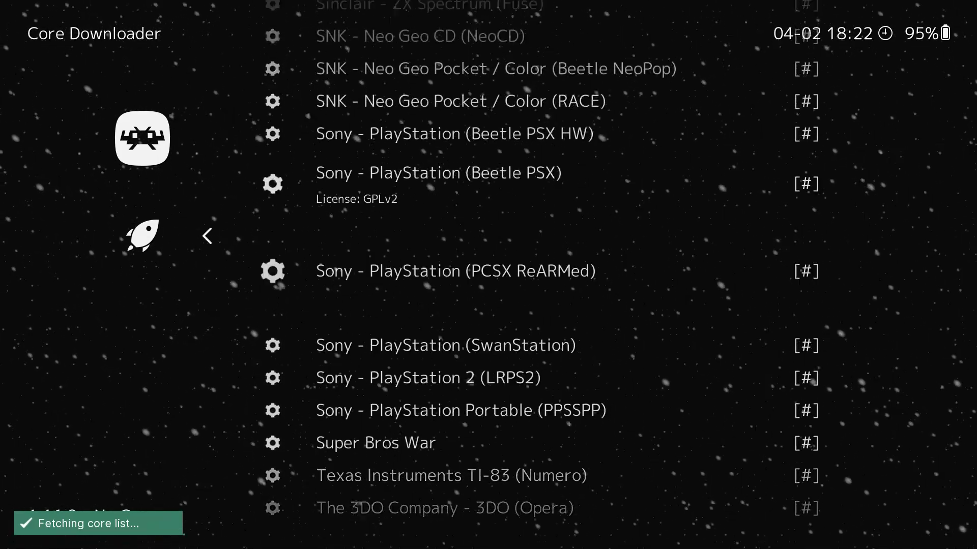
{"action": "key", "text": "Up"}
{"action": "key", "text": "Up"}
{"action": "key", "text": "Up"}
{"action": "key", "text": "Up"}
{"action": "key", "text": "Up"}
{"action": "key", "text": "Up"}
{"action": "key", "text": "Up"}
{"action": "key", "text": "Up"}
{"action": "key", "text": "Up"}
{"action": "key", "text": "Up"}
{"action": "key", "text": "Up"}
{"action": "key", "text": "Up"}
{"action": "key", "text": "Up"}
{"action": "key", "text": "Up"}
{"action": "key", "text": "Up"}
{"action": "key", "text": "Up"}
{"action": "key", "text": "Up"}
{"action": "key", "text": "Up"}
{"action": "key", "text": "Up"}
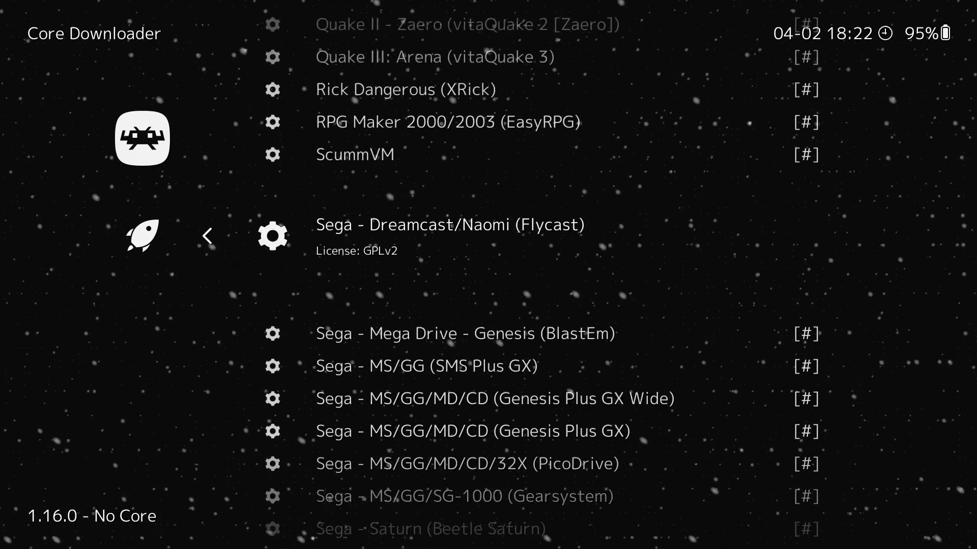
{"action": "key", "text": "Return"}
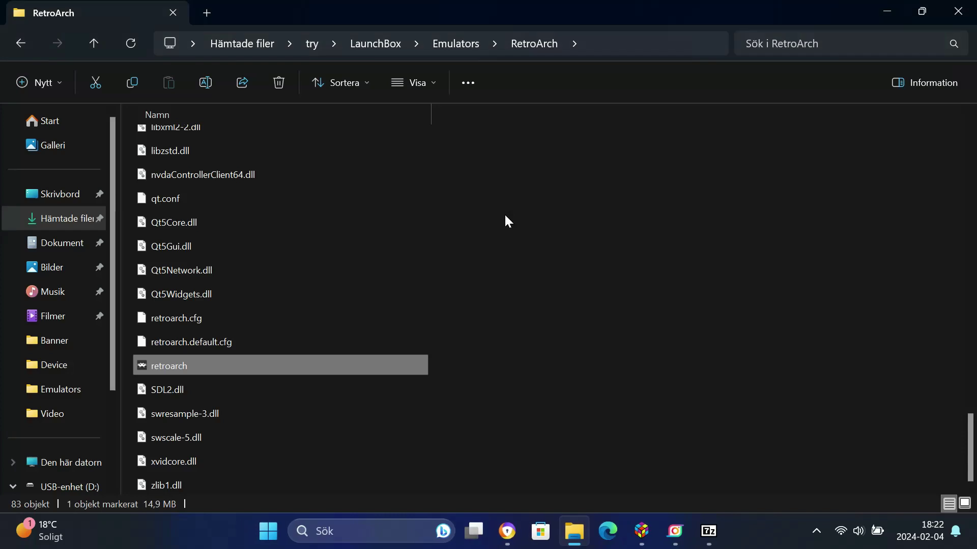
- Create a folder named Sega Dreamcast in LaunchBox's Games folder
{"action": "key", "text": "alt+Left"}
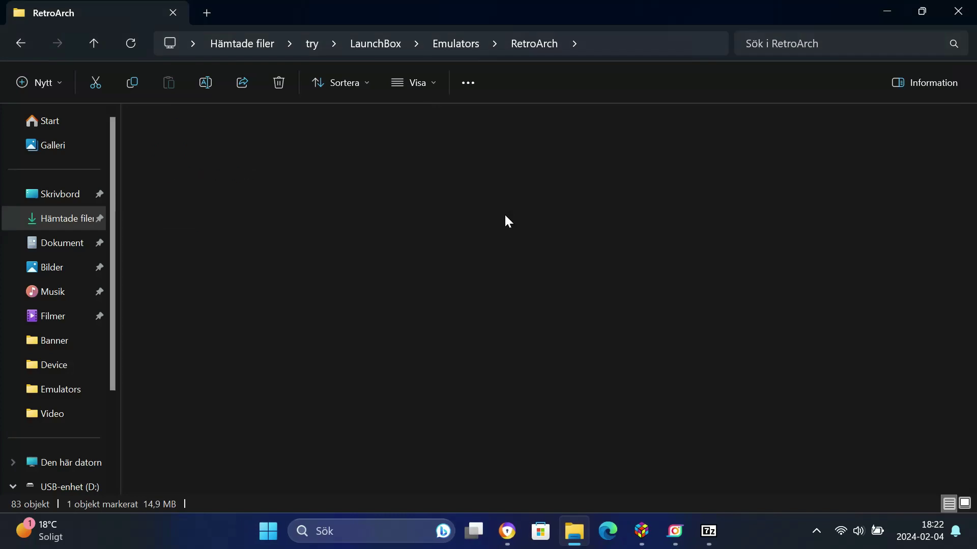
{"action": "key", "text": "alt+Left"}
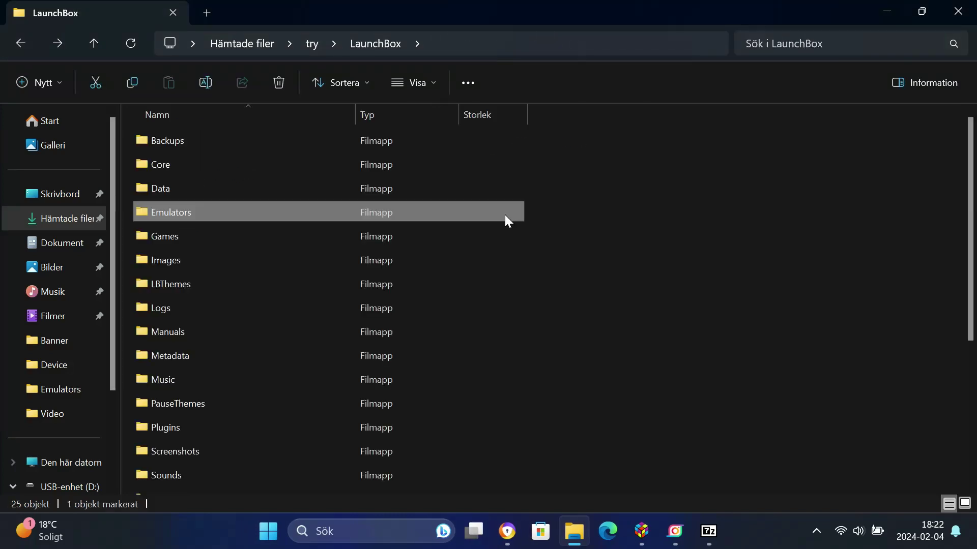
{"action": "double_click", "coordinate": [505, 222]}
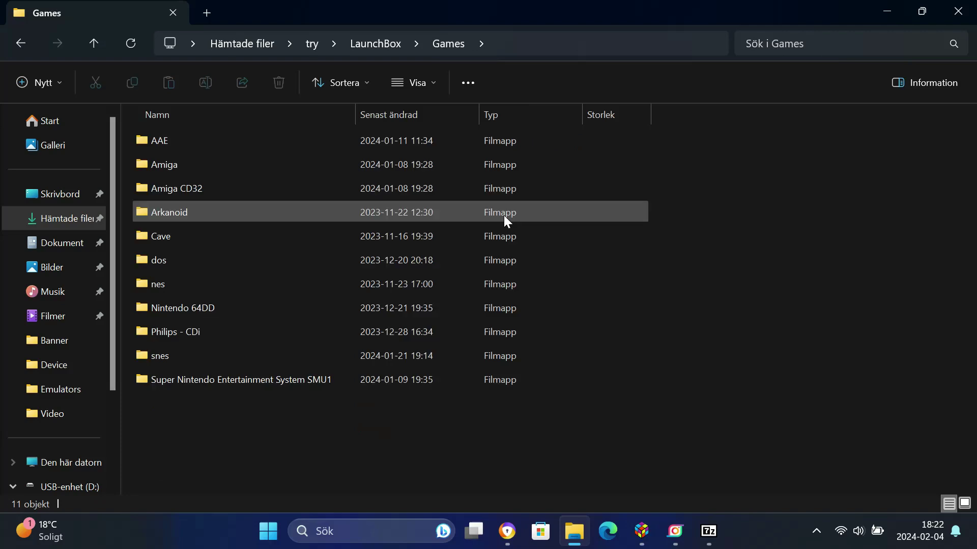
{"action": "right_click", "coordinate": [309, 421]}
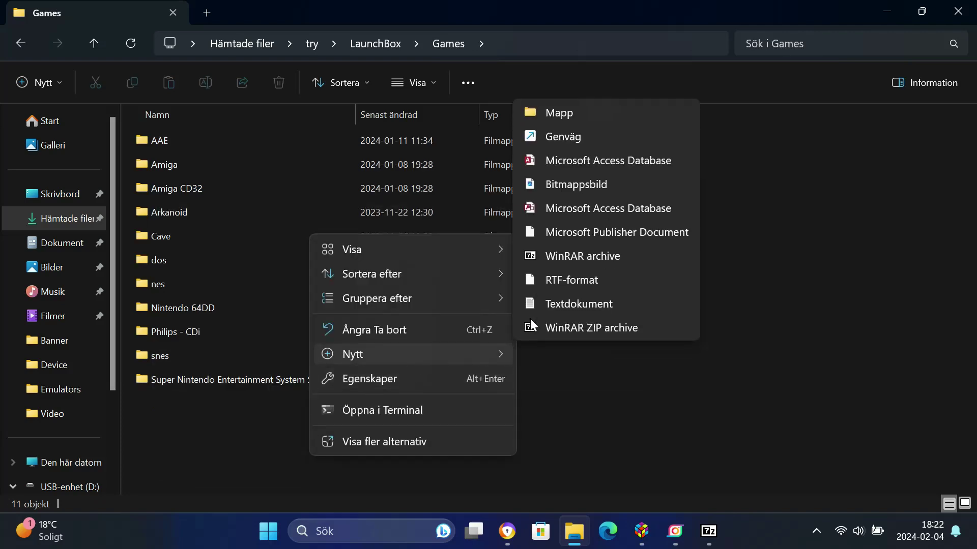
{"action": "left_click", "coordinate": [542, 115]}
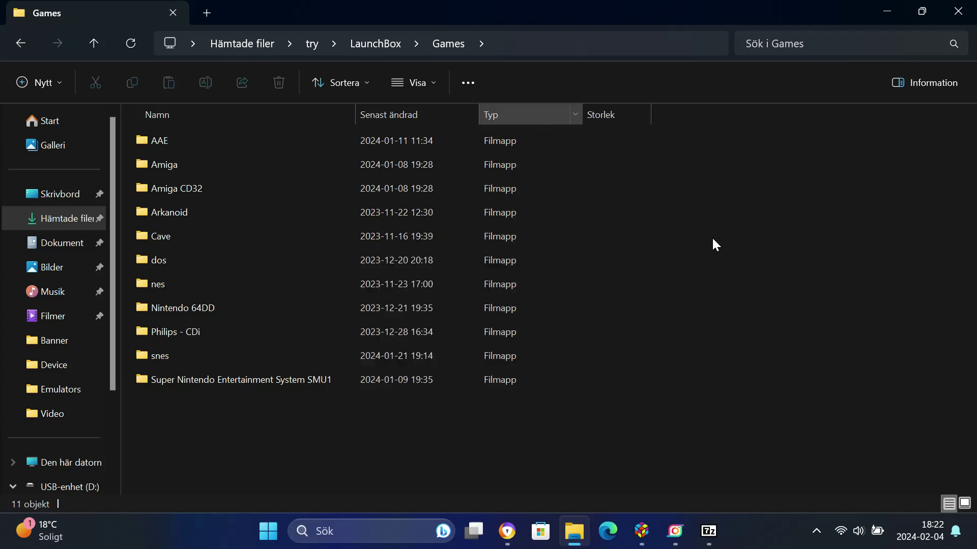
{"action": "key", "text": "ctrl+shift+n"}
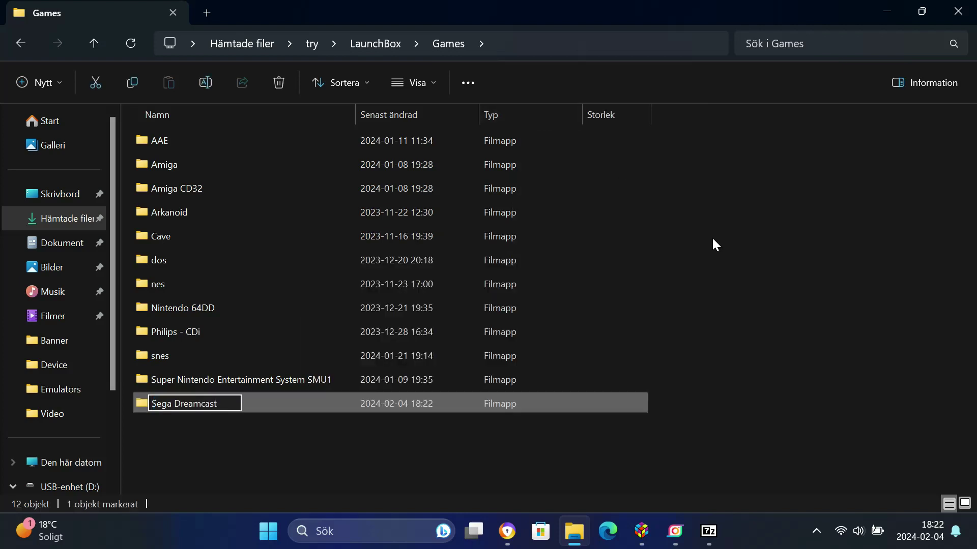
{"action": "key", "text": "Return"}
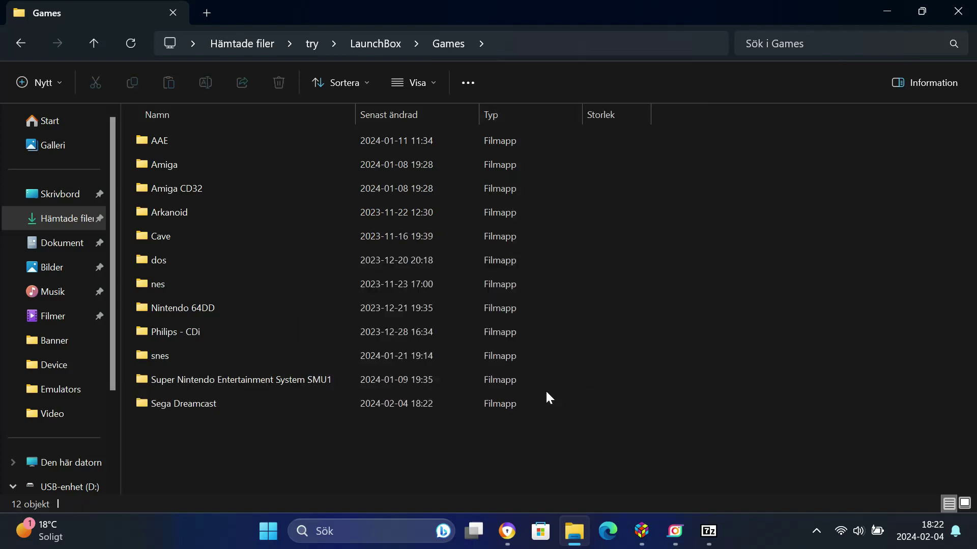
- Extract the Marvel vs. Capcom 2 .cdi file from the 7-Zip archive into the Sega Dreamcast games folder and close the archive
{"action": "double_click", "coordinate": [537, 398]}
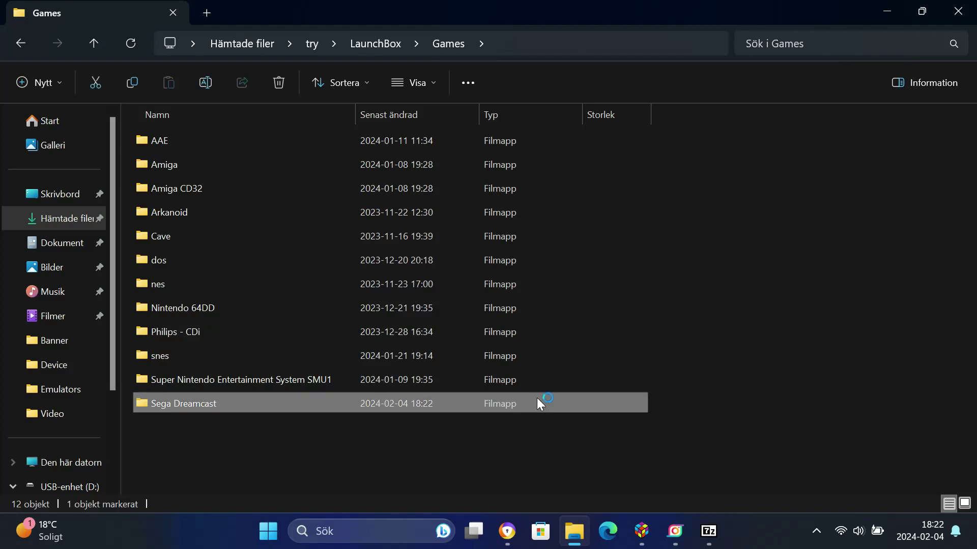
{"action": "left_click", "coordinate": [708, 524]}
{"action": "left_click", "coordinate": [586, 216]}
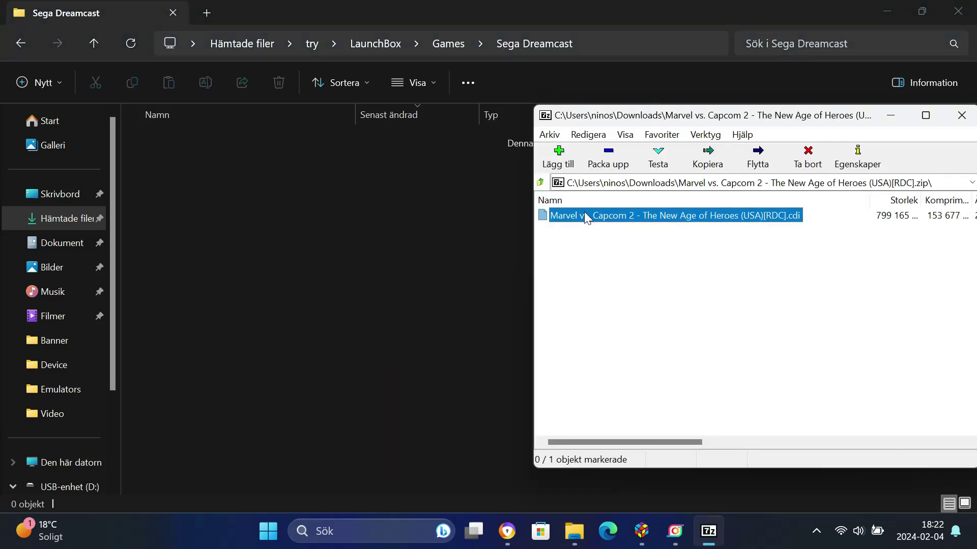
{"action": "left_click_drag", "start_coordinate": [398, 233], "coordinate": [397, 233]}
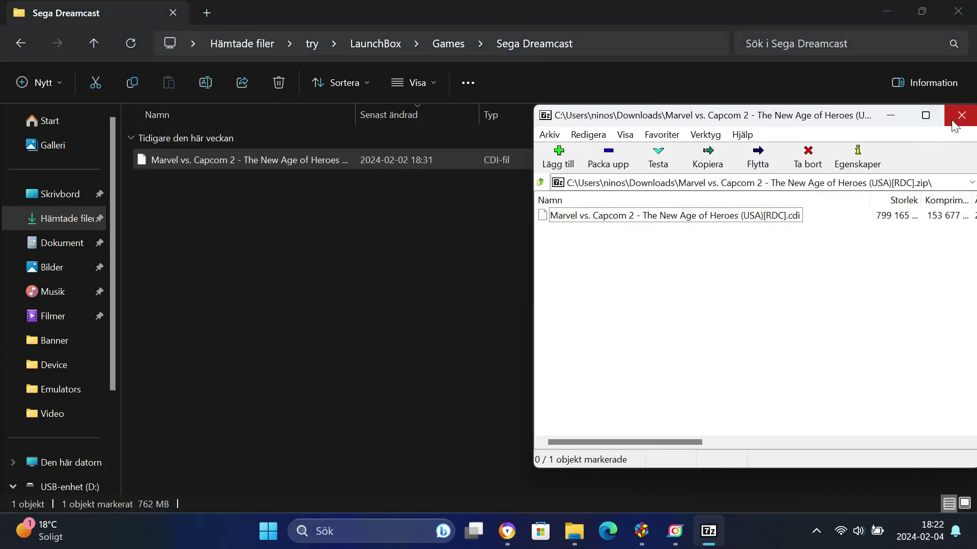
{"action": "left_click", "coordinate": [955, 113]}
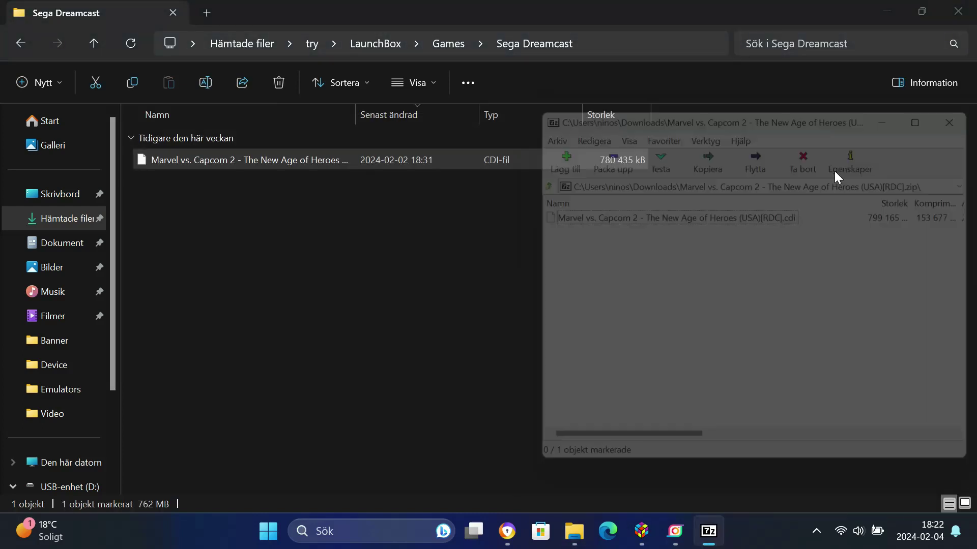
- Bring the extracted .cdi file into LaunchBox as a ROM Files import and choose Retroarch as the emulator
{"action": "left_click_drag", "start_coordinate": [468, 167], "coordinate": [638, 464]}
{"action": "left_click_drag", "start_coordinate": [649, 509], "coordinate": [578, 388]}
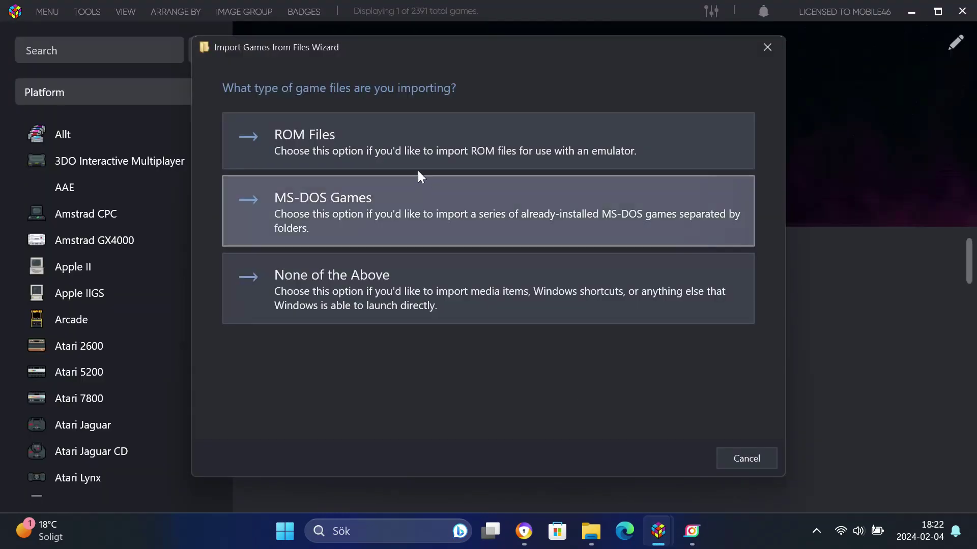
{"action": "left_click", "coordinate": [412, 157]}
{"action": "key", "text": "Return"}
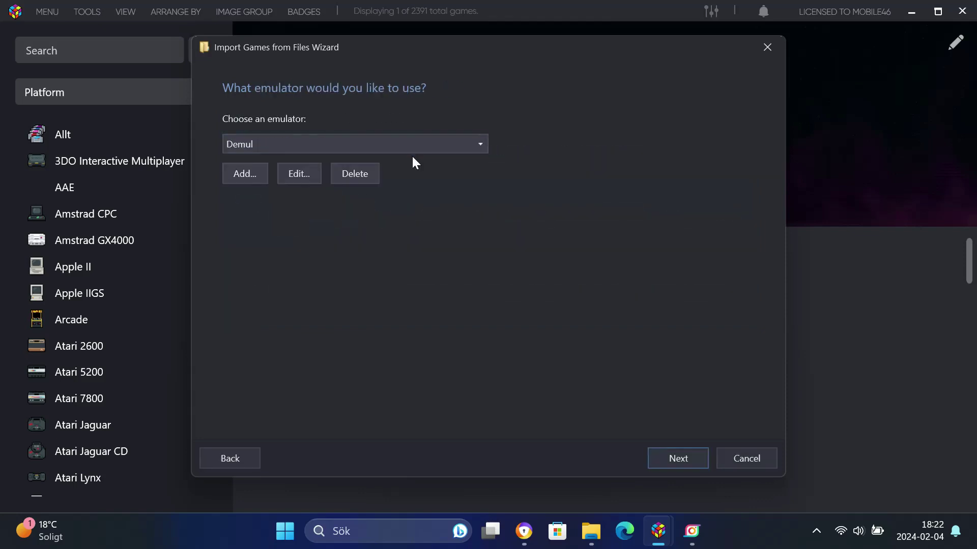
{"action": "left_click", "coordinate": [360, 151]}
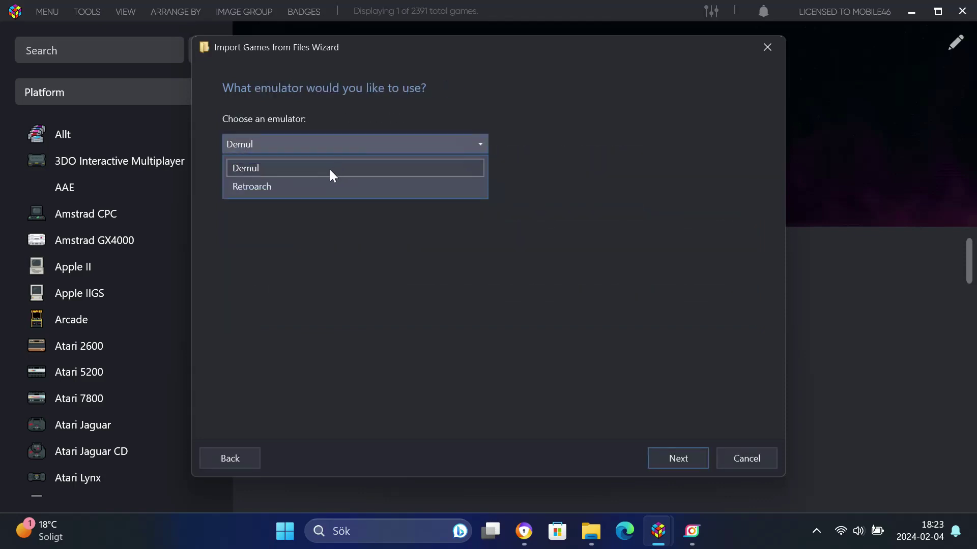
{"action": "left_click", "coordinate": [316, 178]}
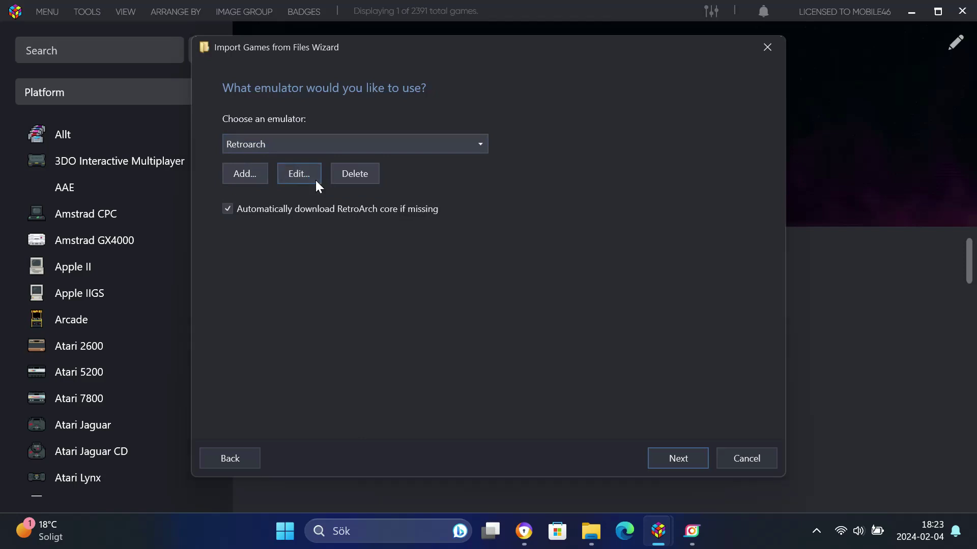
- Edit the Retroarch emulator so it is the default emulator for the Sega Dreamcast platform with the flycast_libretro core
{"action": "left_click", "coordinate": [315, 178]}
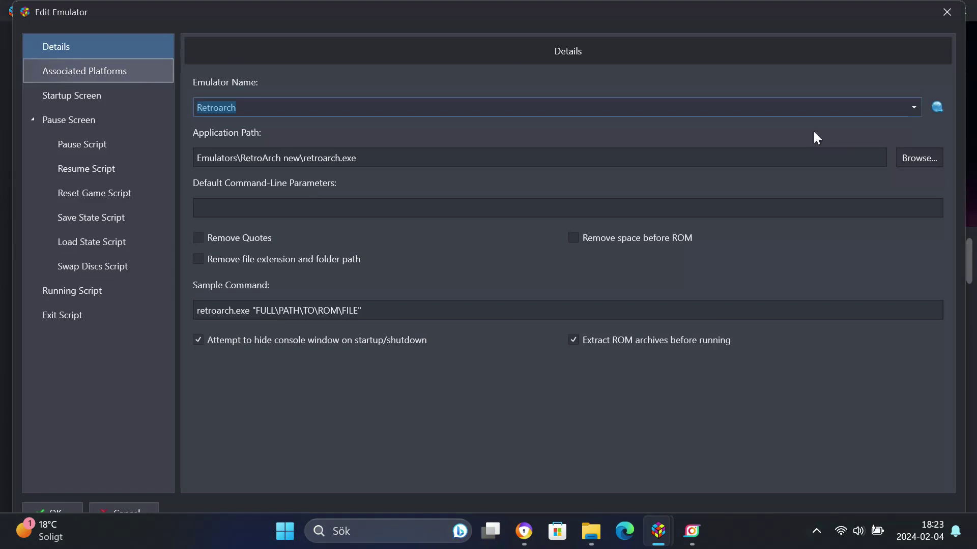
{"action": "left_click", "coordinate": [111, 78]}
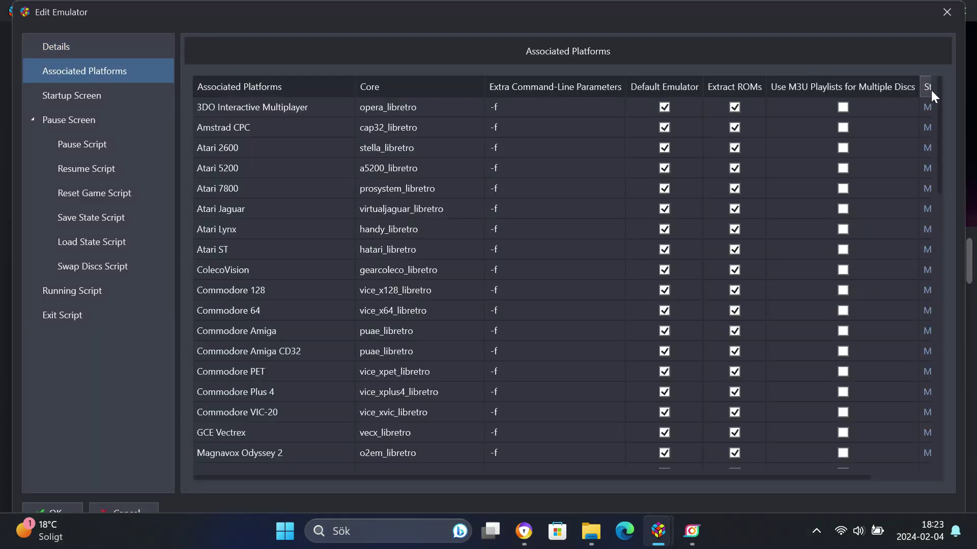
{"action": "left_click_drag", "start_coordinate": [938, 92], "coordinate": [936, 289]}
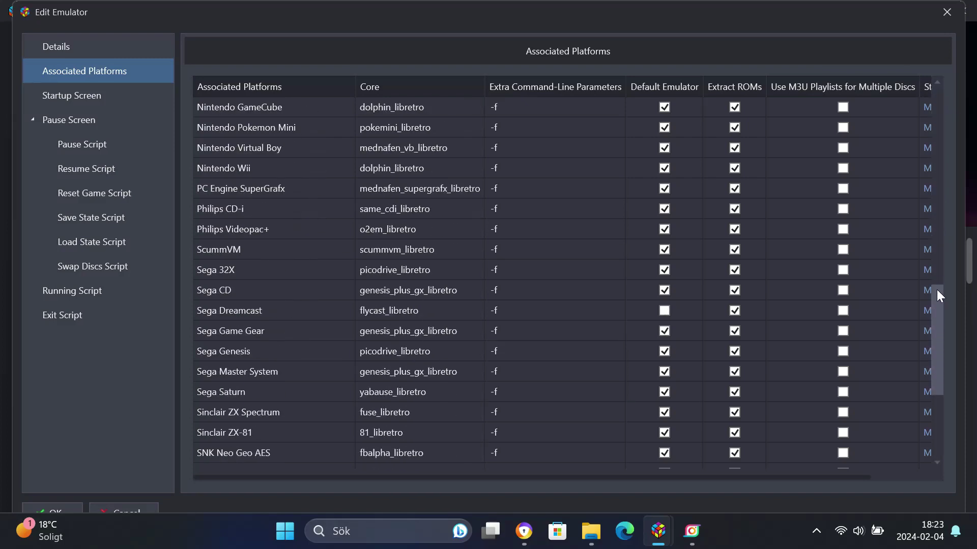
{"action": "left_click", "coordinate": [665, 312]}
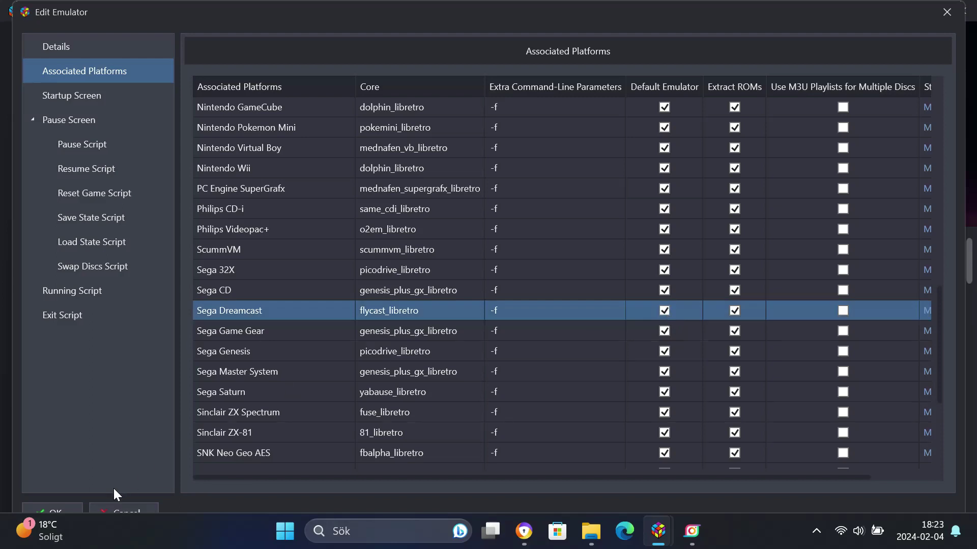
{"action": "left_click", "coordinate": [78, 507]}
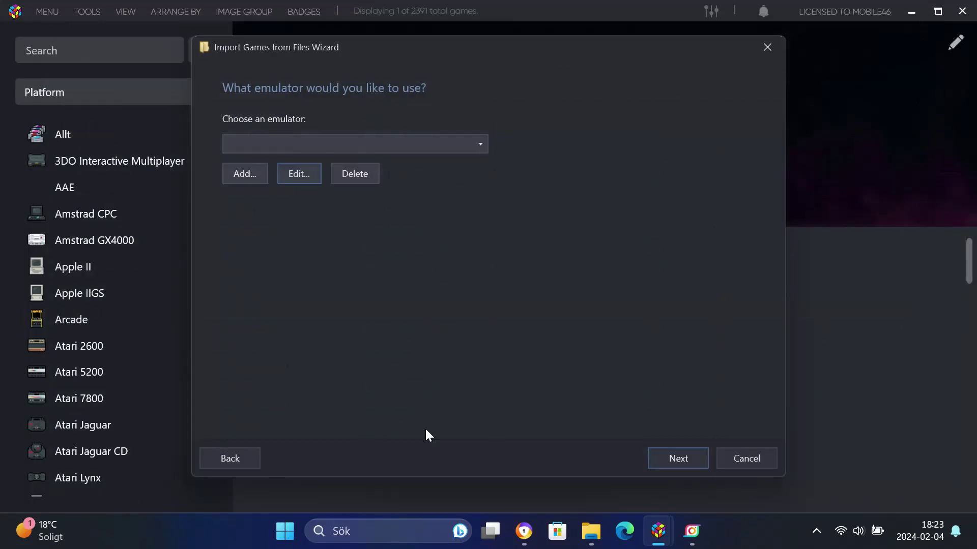
- Complete the import of Marvel vs. Capcom 2: The New Age of Heroes, keeping the local metadata search and the default custom options
{"action": "left_click", "coordinate": [678, 457]}
{"action": "left_click", "coordinate": [526, 308]}
{"action": "left_click", "coordinate": [652, 450]}
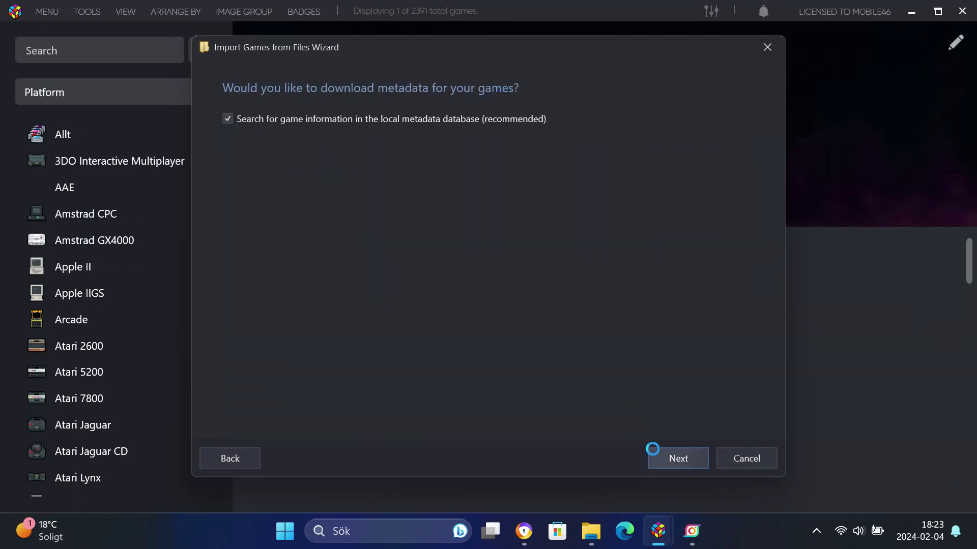
{"action": "left_click", "coordinate": [652, 450]}
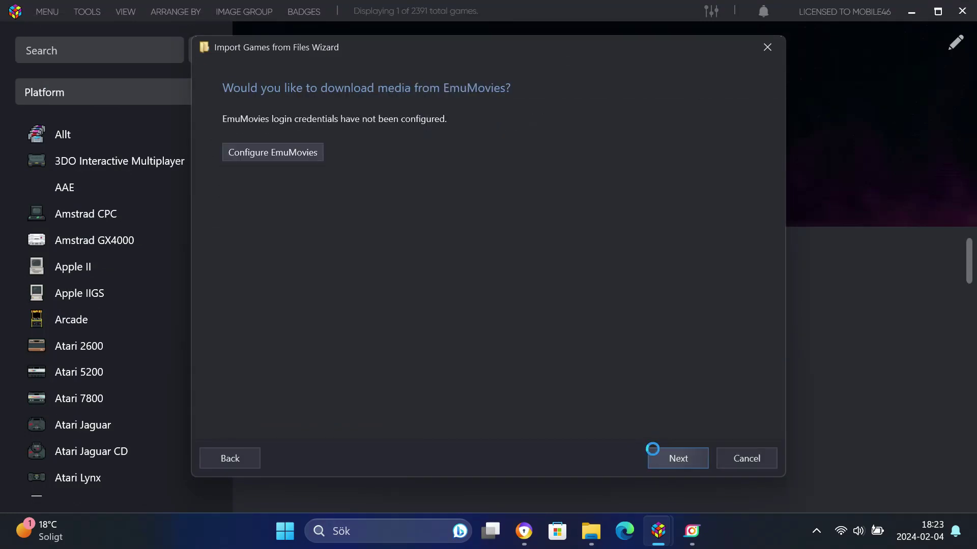
{"action": "left_click", "coordinate": [652, 448]}
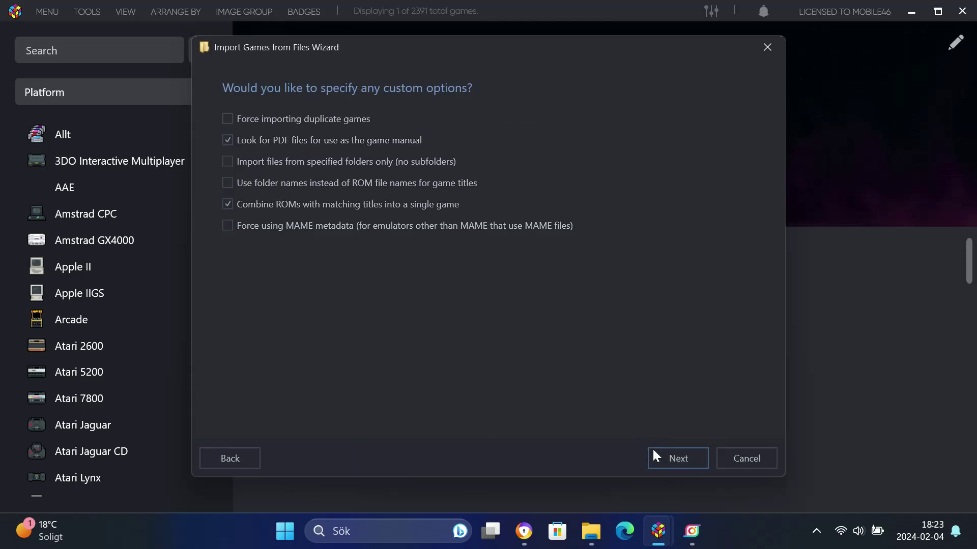
{"action": "left_click", "coordinate": [653, 448]}
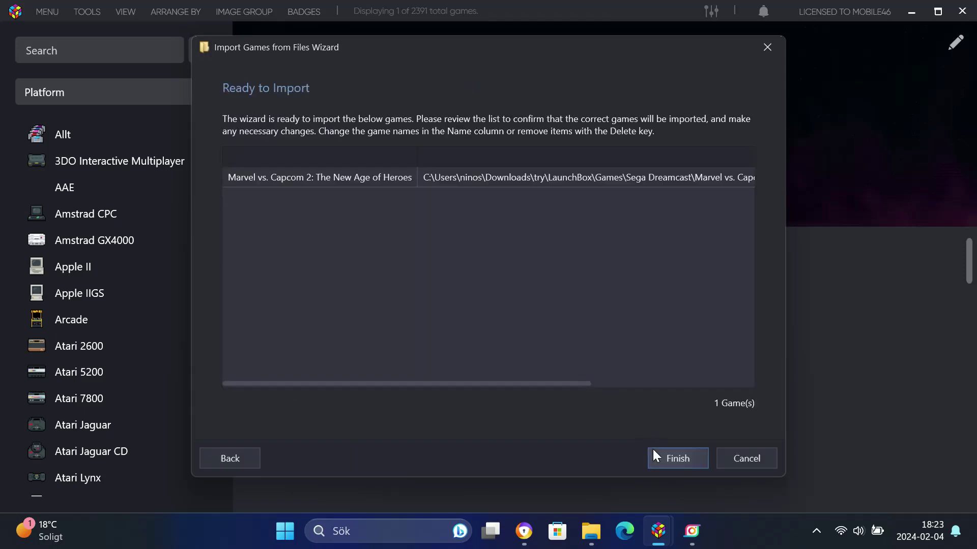
{"action": "left_click", "coordinate": [653, 451]}
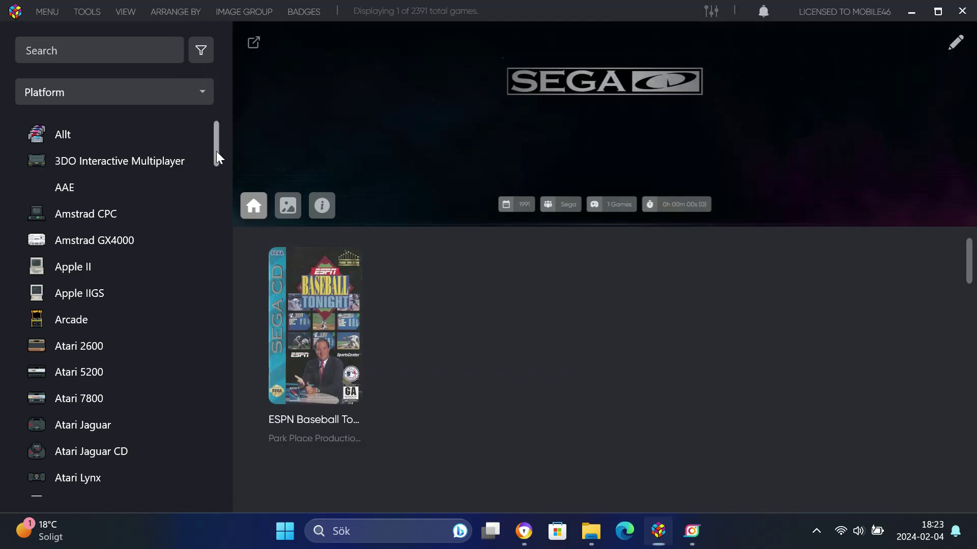
- Open the Sega Dreamcast platform and launch the newly imported Marvel vs. Capcom 2 game
{"action": "left_click_drag", "start_coordinate": [215, 444], "coordinate": [215, 453]}
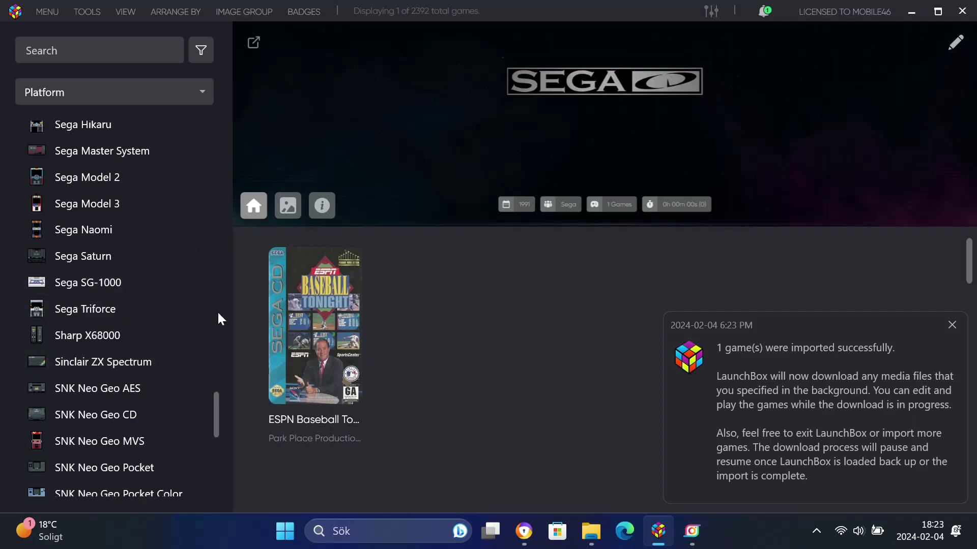
{"action": "left_click_drag", "start_coordinate": [216, 428], "coordinate": [216, 409]}
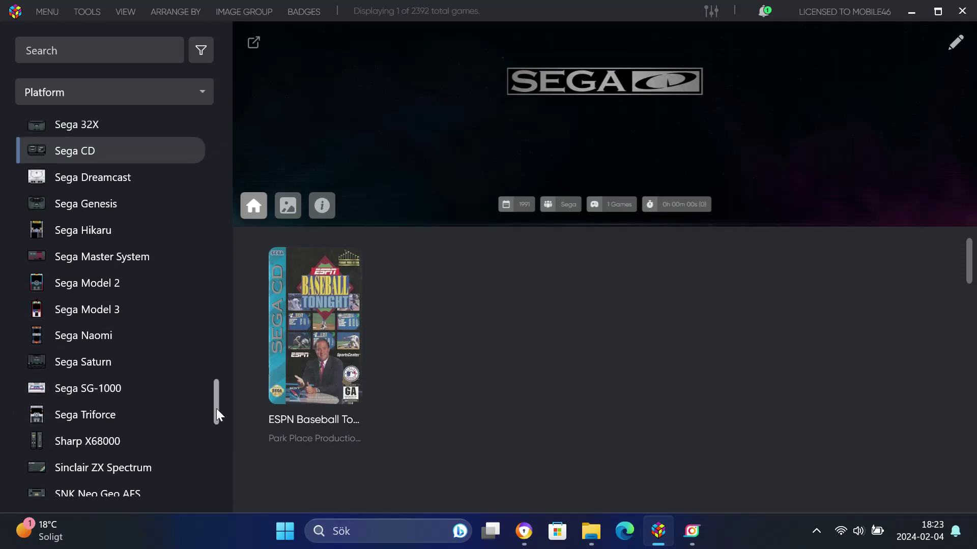
{"action": "left_click", "coordinate": [158, 186]}
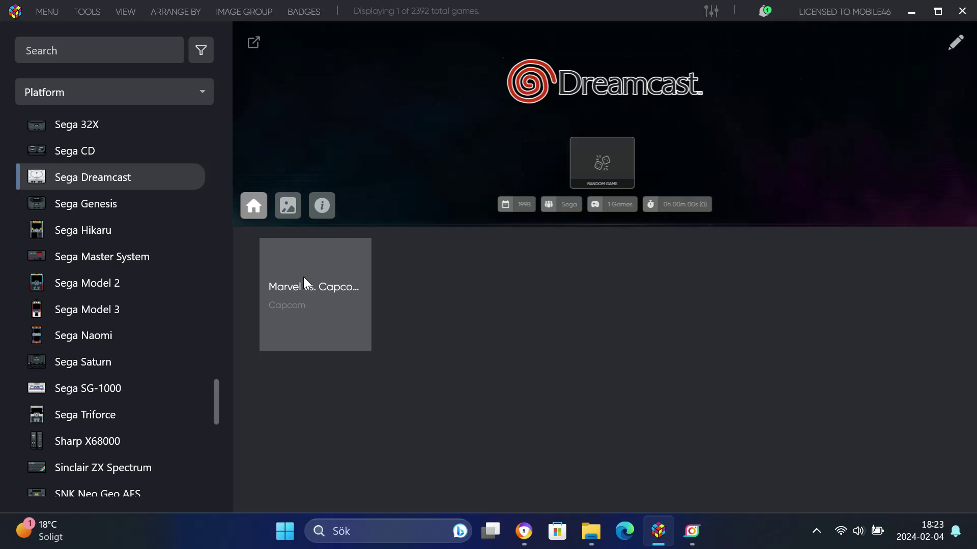
{"action": "double_click", "coordinate": [338, 271]}
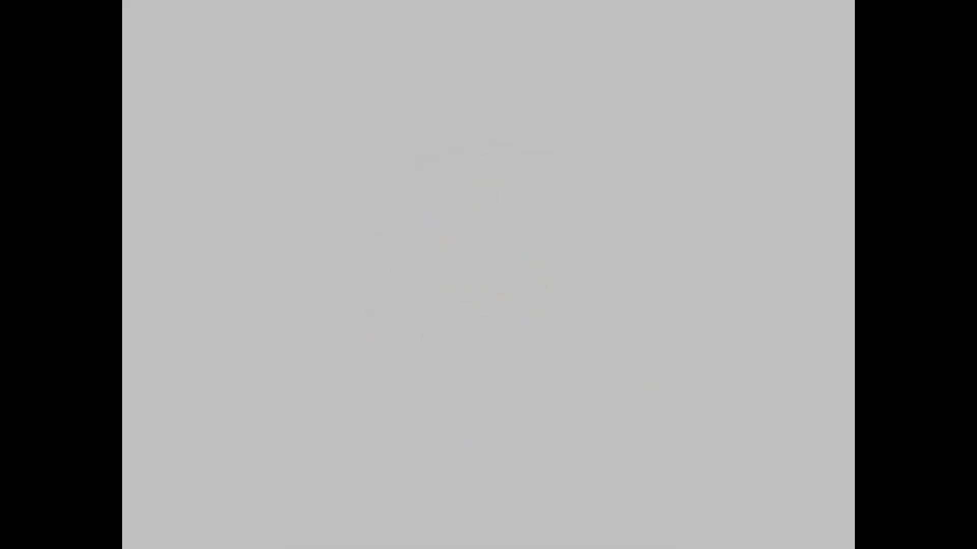
- Start a match in the game with a team of Captain America, Hulk and Omega Red
{"action": "key", "text": "Return"}
{"action": "key", "text": "Down"}
{"action": "key", "text": "Right"}
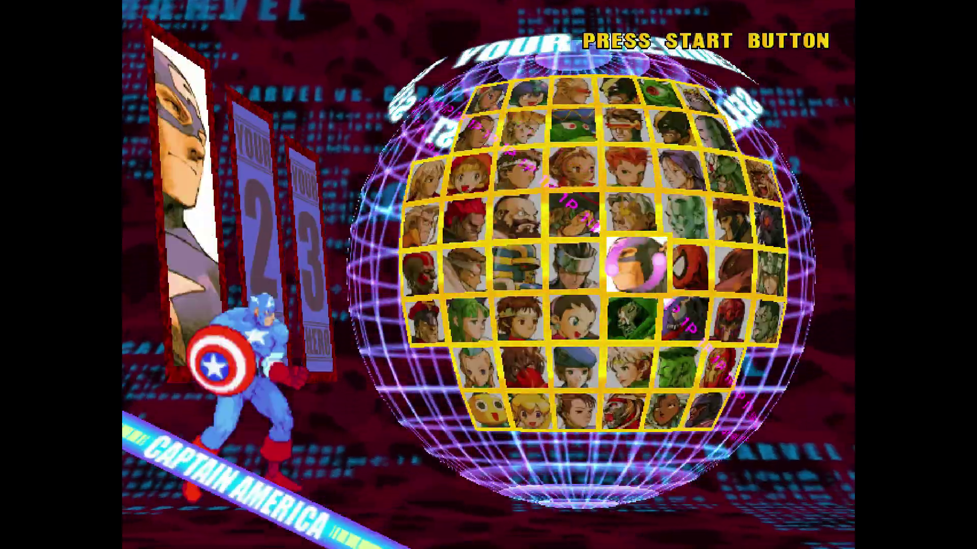
{"action": "key", "text": "Down"}
{"action": "key", "text": "Down"}
{"action": "key", "text": "Right"}
{"action": "key", "text": "Up"}
{"action": "key", "text": "Up"}
{"action": "key", "text": "Left"}
{"action": "key", "text": "Left"}
{"action": "key", "text": "Return"}
{"action": "key", "text": "Return"}
{"action": "key", "text": "Return"}
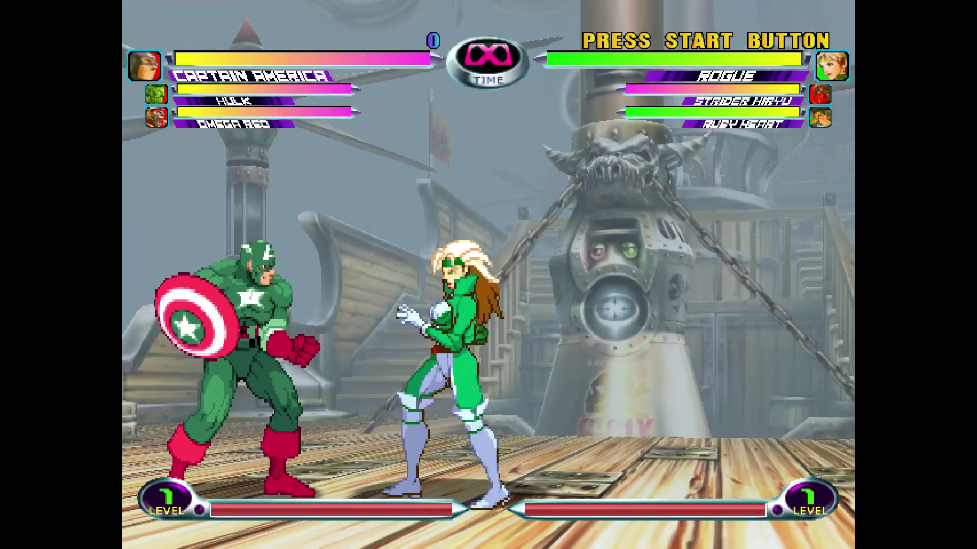
{"action": "key", "text": "x"}
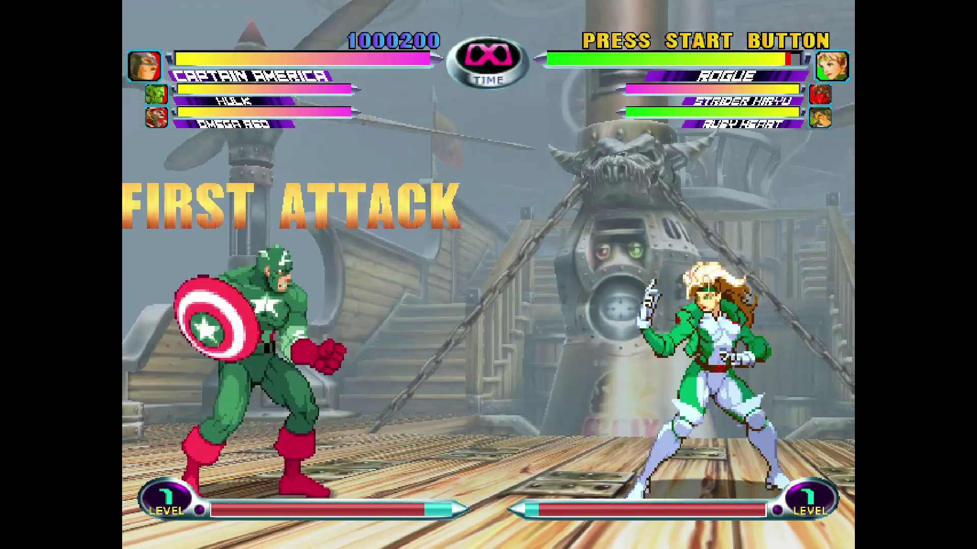
{"action": "key", "text": "x"}
{"action": "key", "text": "x"}
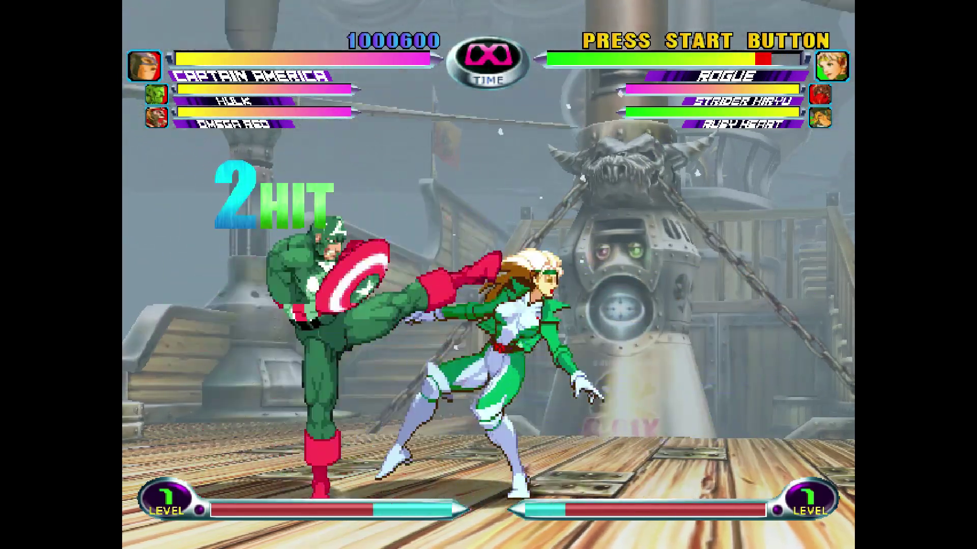
{"action": "key", "text": "x"}
{"action": "key", "text": "x"}
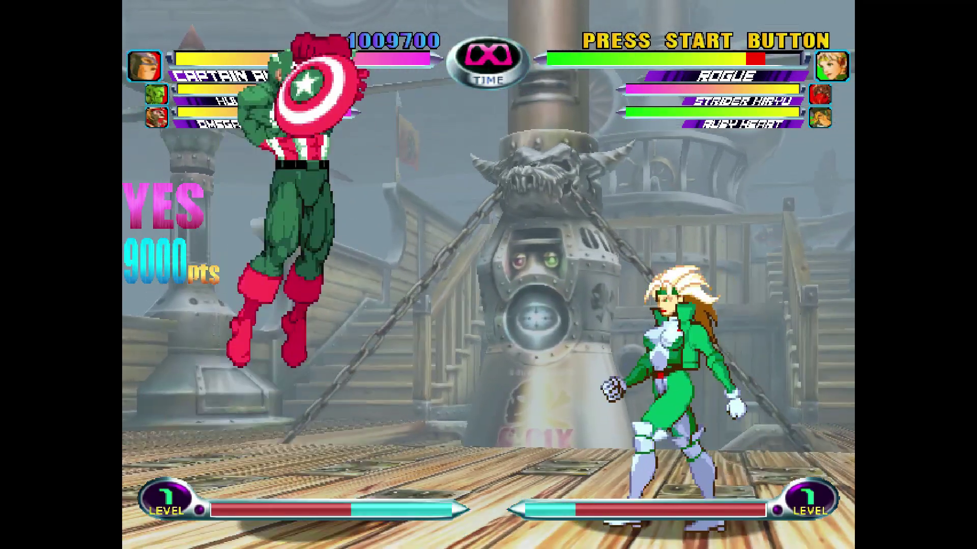